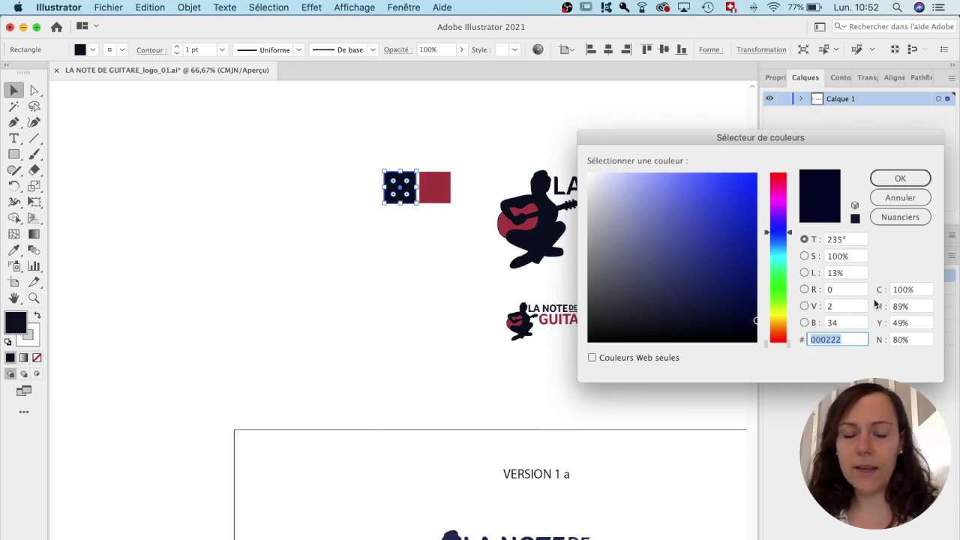
- Confirm #000222 as the navy palette square's fill and select the red and navy squares in turn
left_click(885, 175)
left_click(467, 257)
left_click(419, 247, "super")
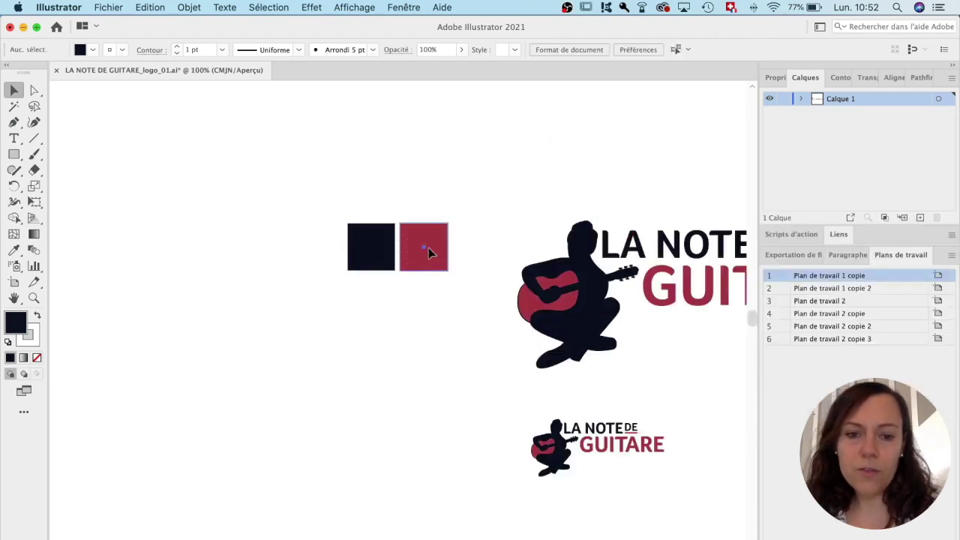
left_click(429, 248)
left_click(373, 251)
left_click_drag(518, 191, 347, 81)
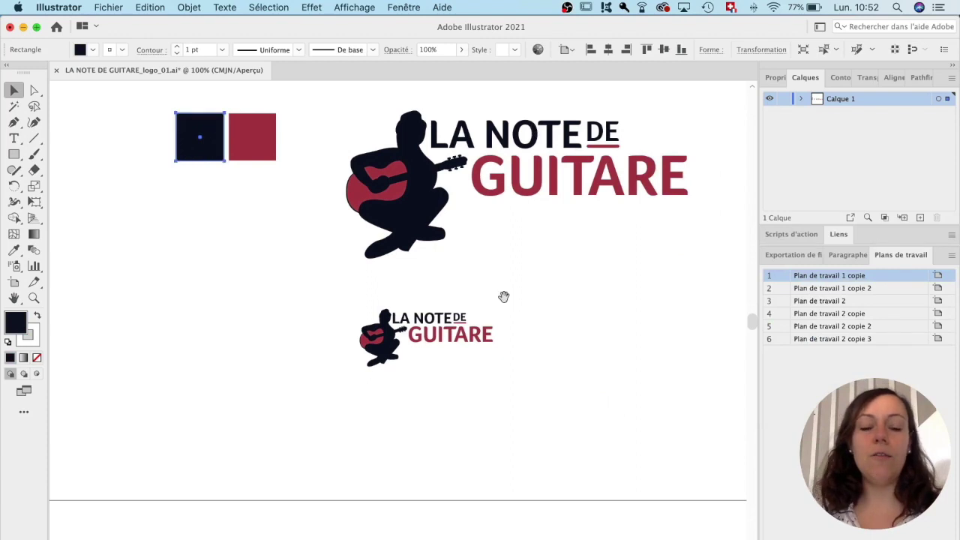
- Examine the large and small logo versions, comparing the guitarist silhouette and lettering at both sizes
key("super+minus")
scroll(435, 315, "down", 3)
left_click_drag(421, 433, 453, 413)
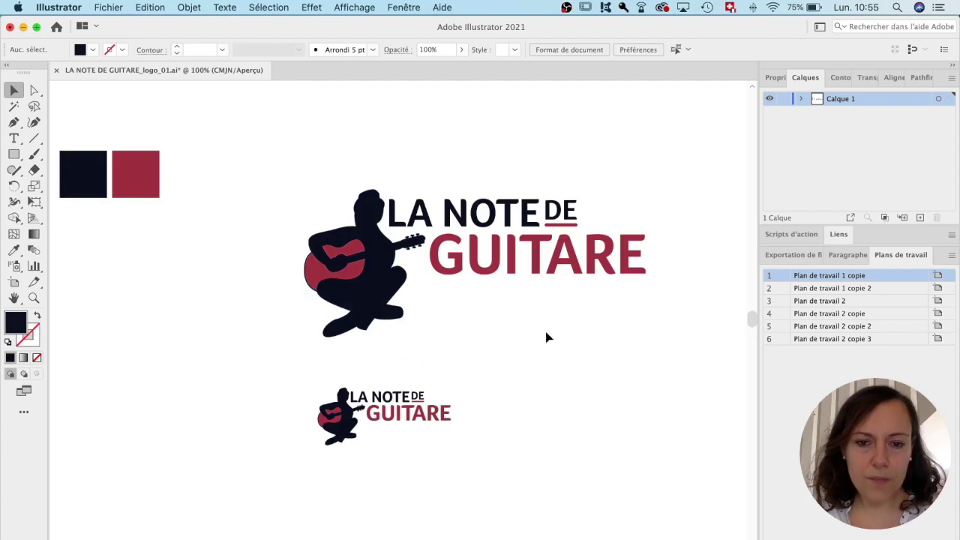
scroll(396, 313, "up", 3)
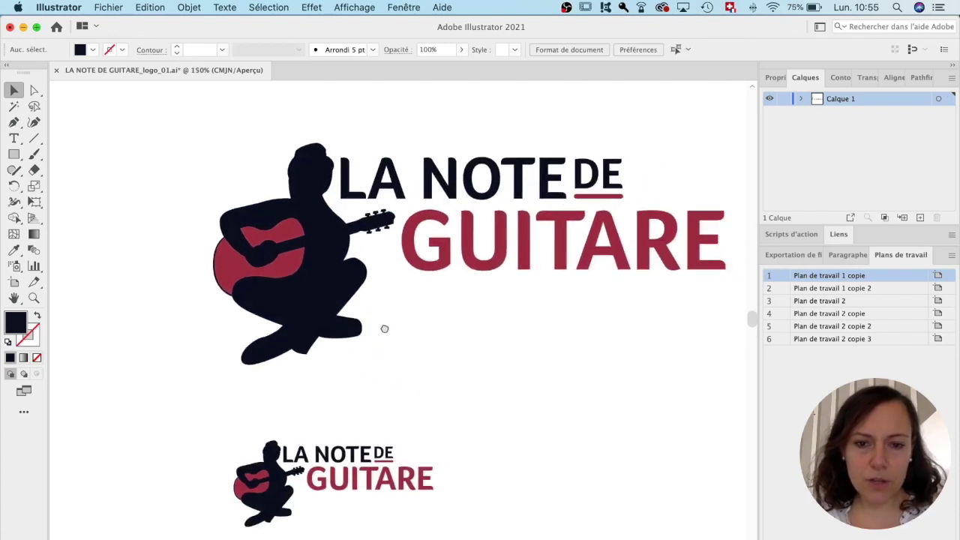
left_click_drag(384, 397, 344, 331)
left_click_drag(306, 415, 341, 463)
left_click(400, 363)
left_click(342, 412, "super")
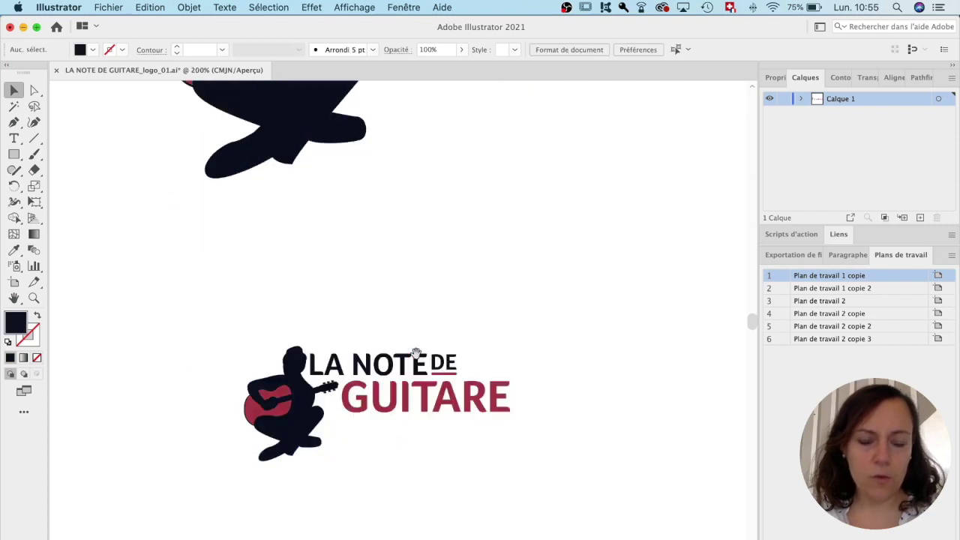
scroll(413, 388, "down", 4)
scroll(392, 365, "up", 3)
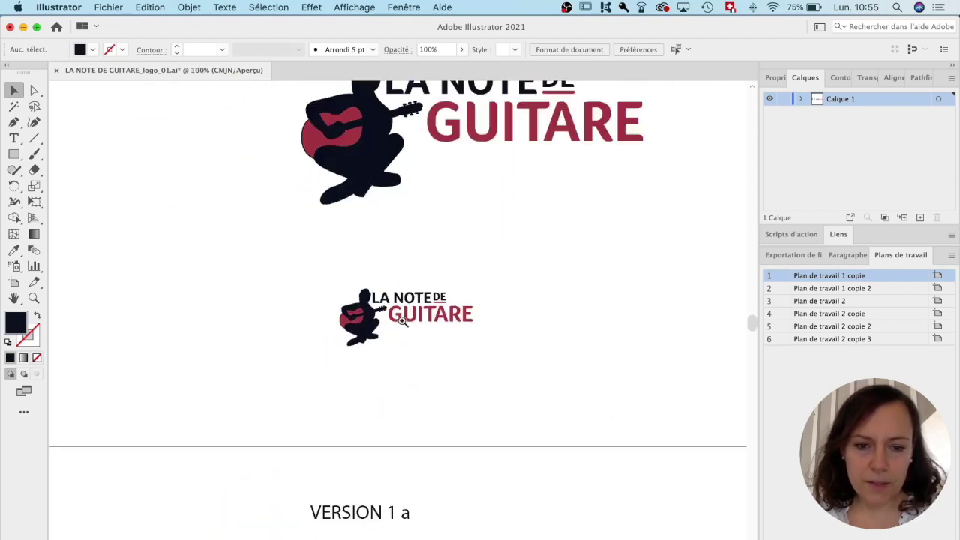
scroll(435, 273, "up", 3)
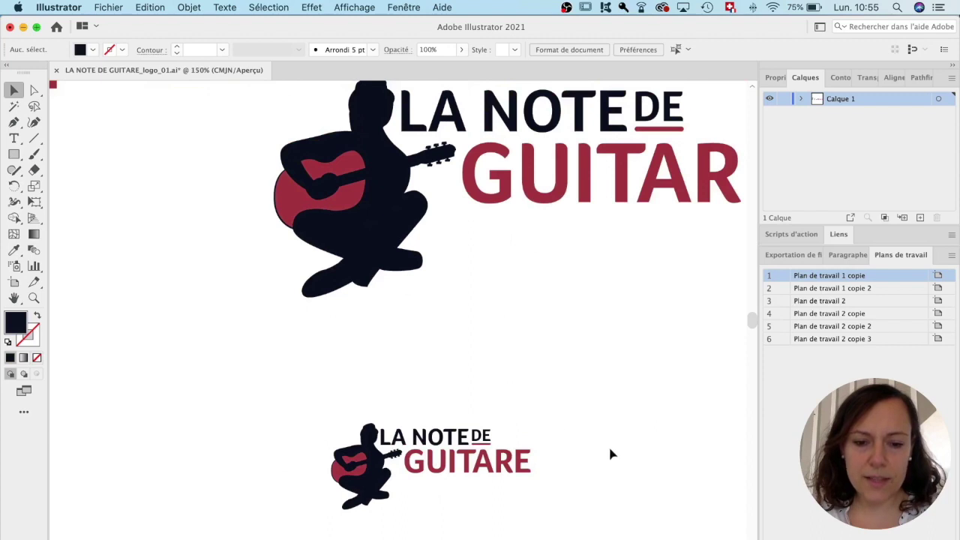
scroll(611, 454, "right", 3)
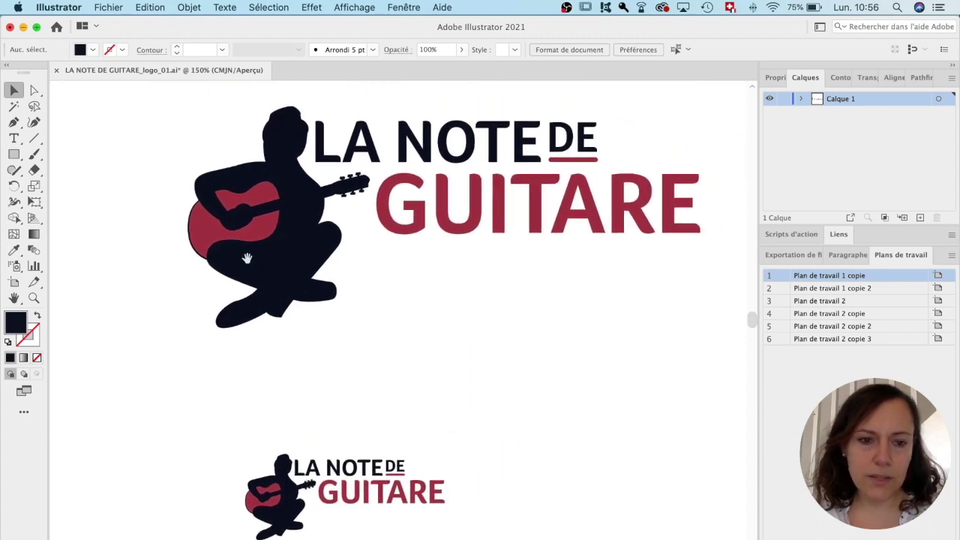
- Move the red guitar shape's anchor point under the dark hand inward to close the white gap at the hand's edge
left_click(294, 293, "super")
left_click(317, 274, "super")
left_click(375, 278, "super")
left_click(431, 335, "super")
left_click_drag(362, 345, 484, 264)
left_click(451, 332, "super")
left_click(450, 331, "super")
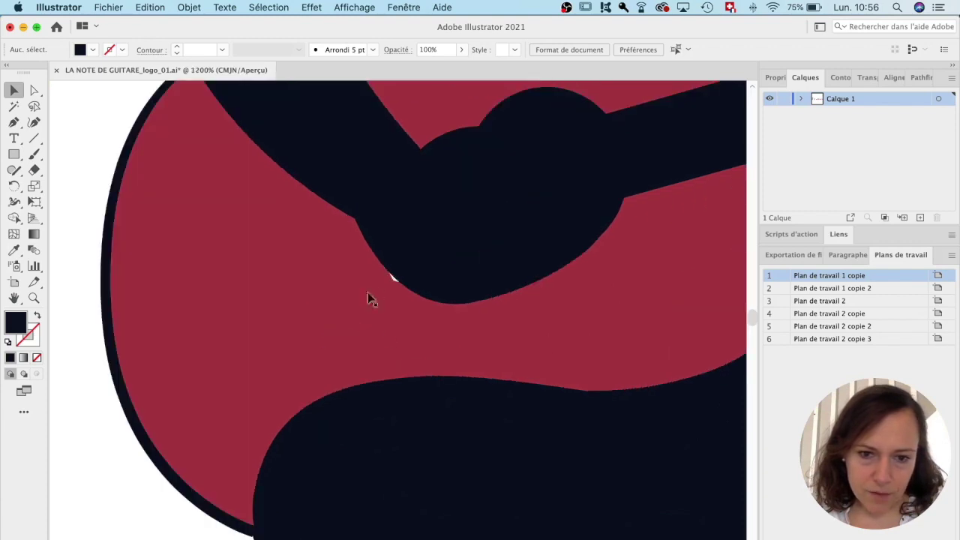
left_click(33, 91)
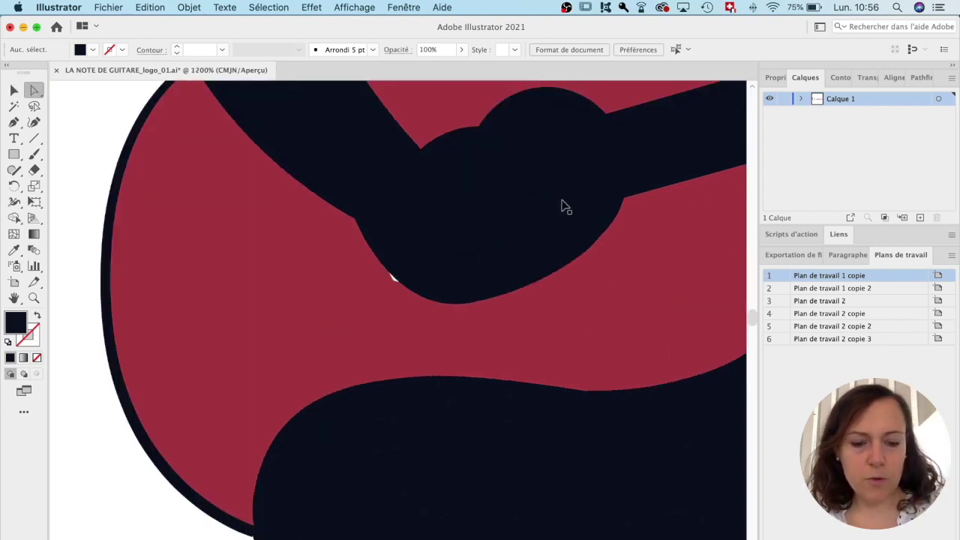
key("super+y")
left_click(400, 312)
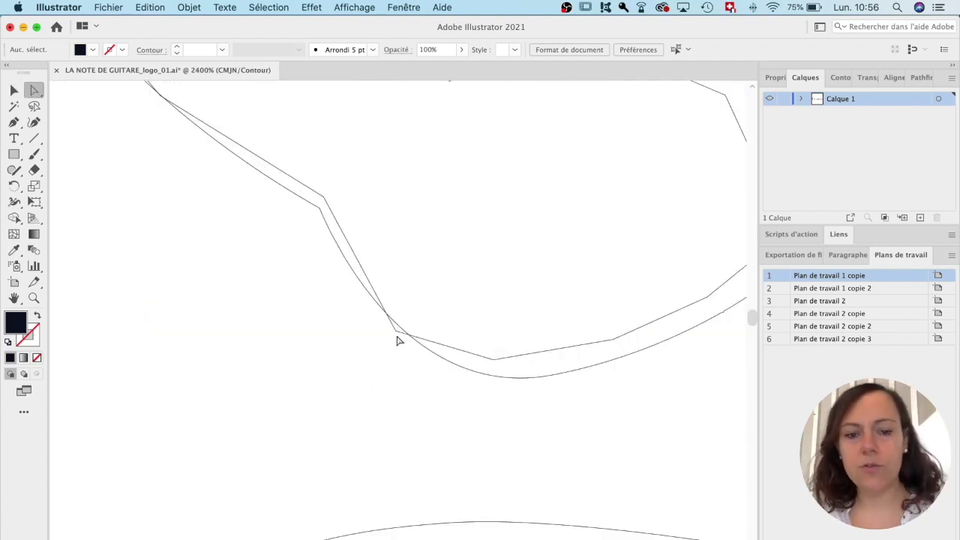
left_click(396, 332)
key("super+y")
left_click(402, 321, "alt+super")
left_click(402, 321, "alt+super")
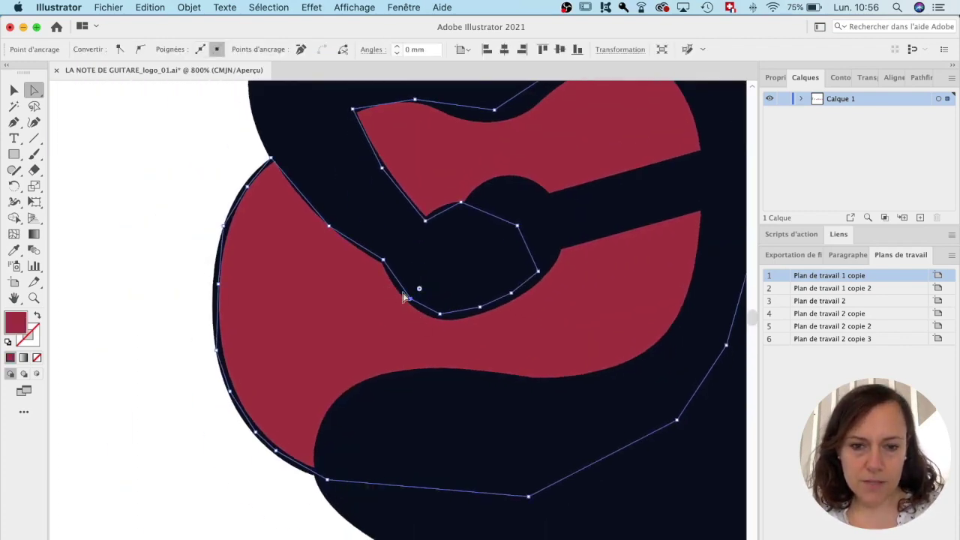
- Deselect the red shape and examine the guitar body's edges for other gaps
mouse_move(466, 445)
left_mouse_down()
mouse_move(446, 182)
mouse_move(475, 433)
left_mouse_up()
left_click(373, 319, "super")
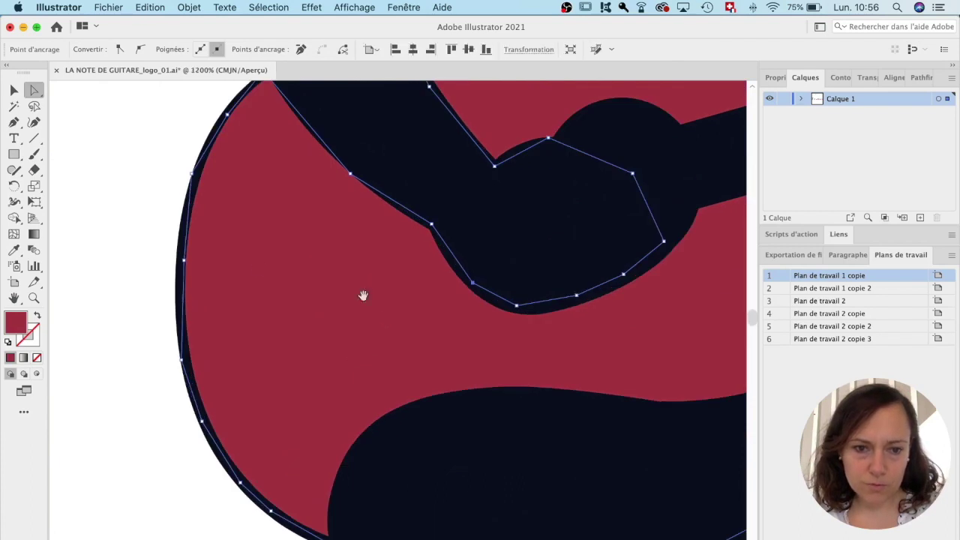
left_click_drag(259, 266, 334, 353)
left_click(329, 342, "alt+super")
left_click(352, 344, "alt+super")
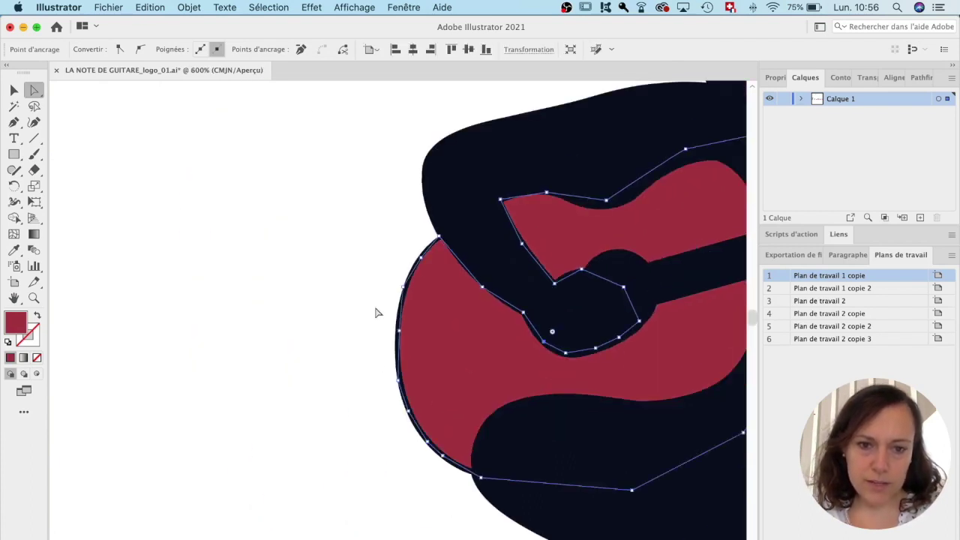
left_click(392, 248)
left_click_drag(544, 406, 316, 427)
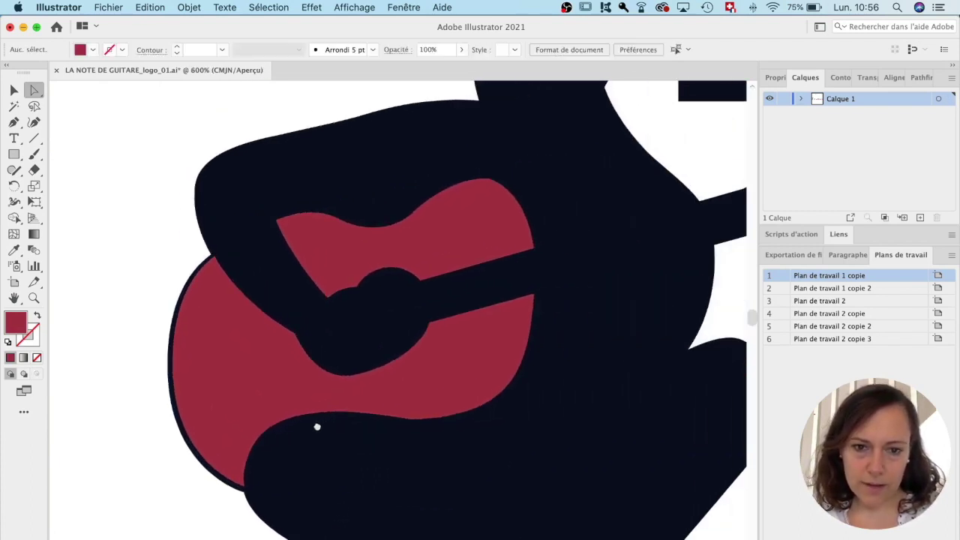
left_click_drag(501, 329, 467, 381)
- Adjust the red guitar shape's anchor point along the forearm's inner edge, using outline view to locate it
left_click(303, 331, "super")
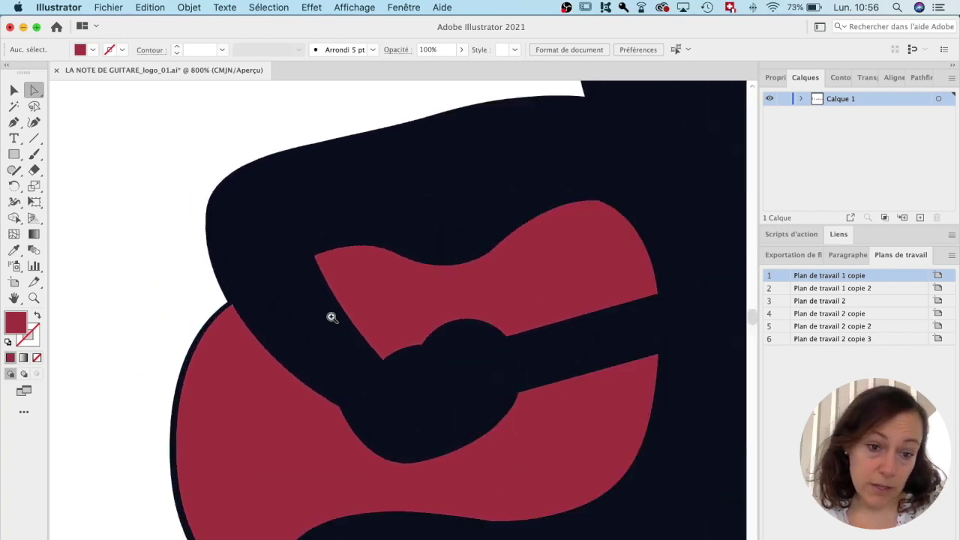
left_click(333, 319, "super")
left_click(333, 318, "super")
left_click(406, 317, "super")
left_click(406, 316, "super")
left_click(406, 317, "super")
left_click_drag(231, 363, 555, 232)
left_click_drag(376, 336, 465, 276)
key("ctrl+y")
left_click_drag(419, 239, 472, 383)
key("super+y")
- Remove the anchor point forming the small spike on the elbow's outer contour with the Pen tool
key("super+minus")
left_click(398, 310, "super")
left_click(389, 285, "super")
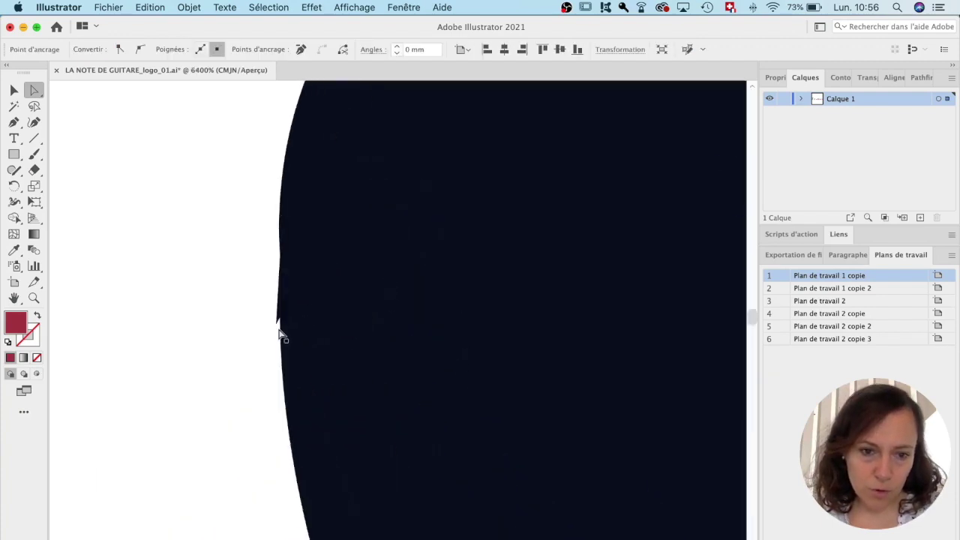
left_click(278, 321)
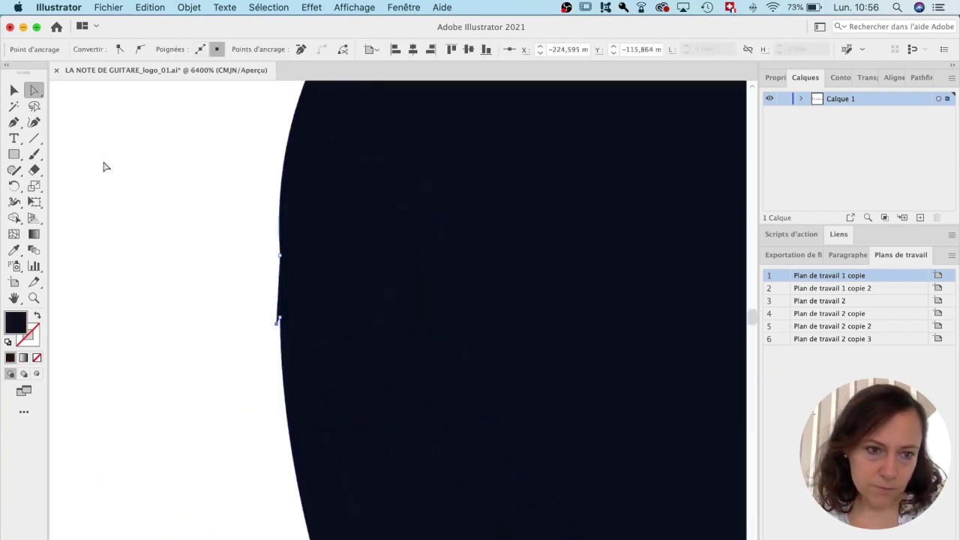
left_click(13, 122)
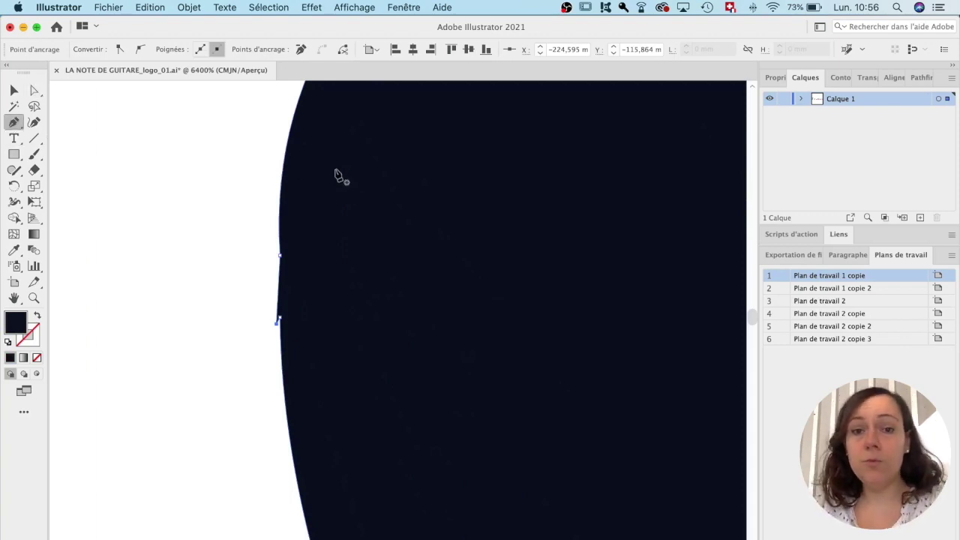
left_click(278, 324)
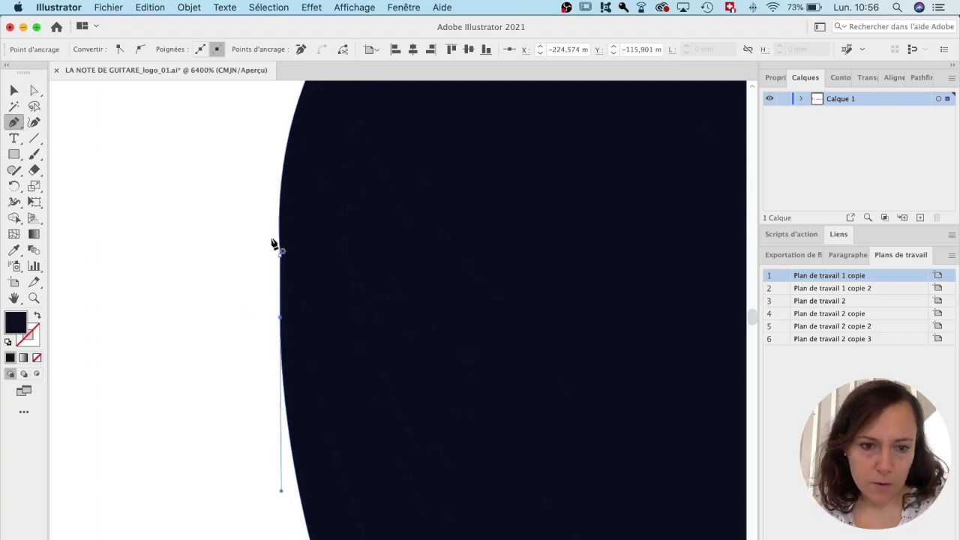
key("a")
left_click(166, 195)
- Remove the extra anchor point forming the notch on the upper arm contour, using the Pen tool in outline view
left_click(508, 329, "alt+super")
left_click(508, 329, "alt+super")
left_click(508, 331, "alt+super")
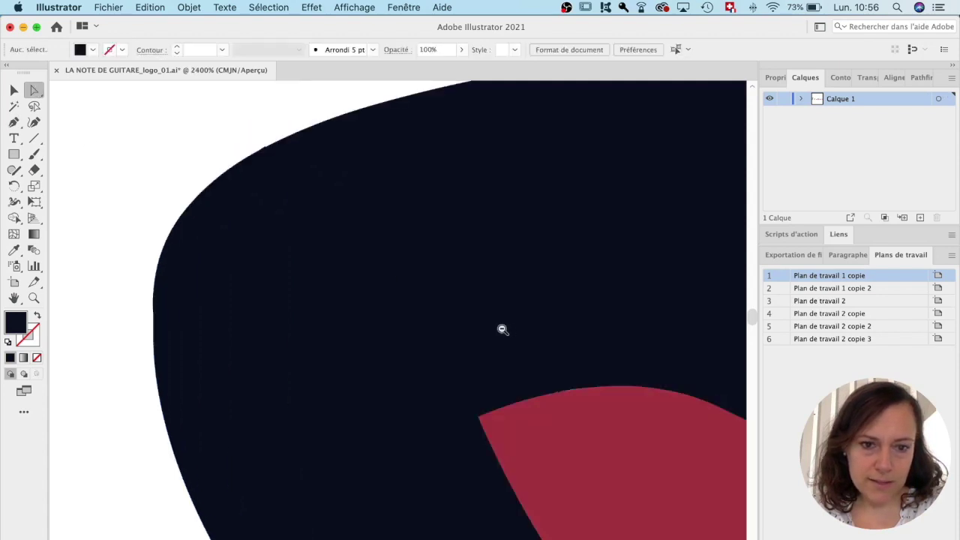
left_click(230, 317, "super")
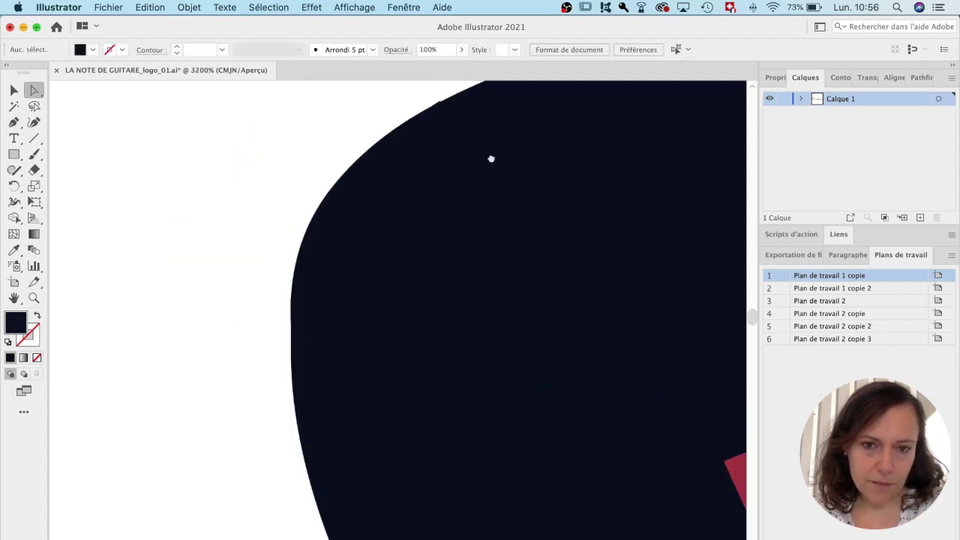
left_click_drag(492, 157, 378, 260)
left_click(379, 260, "super")
left_click(13, 121)
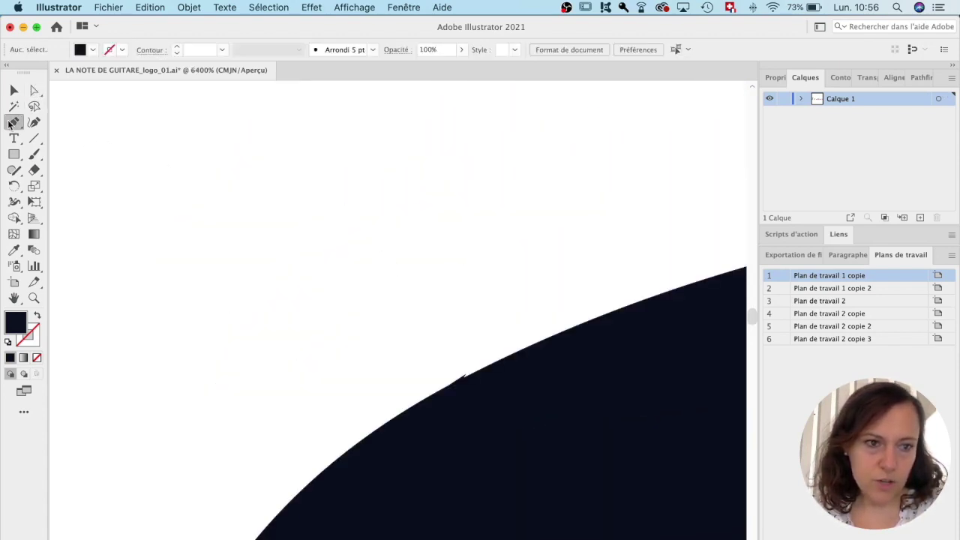
left_click(466, 375)
key("super+z")
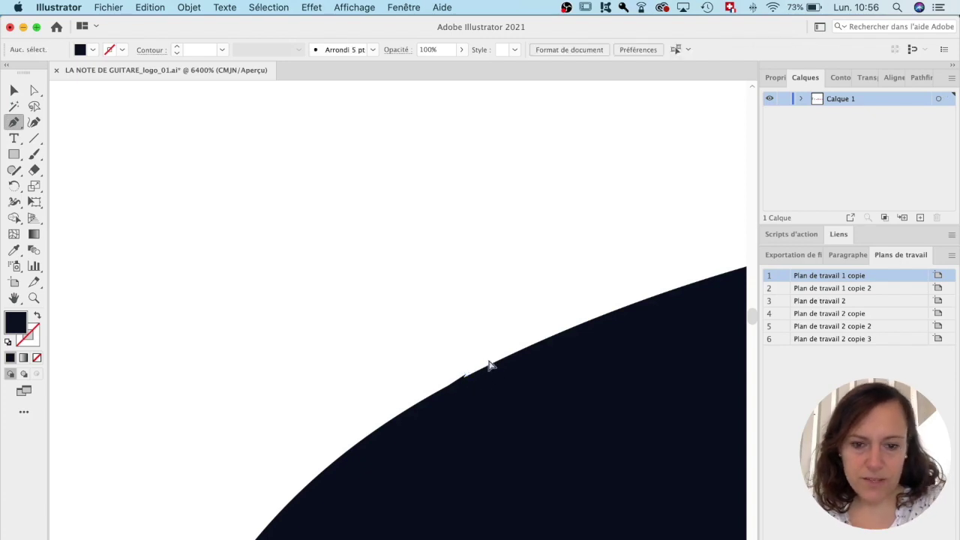
key("super+y")
left_click(465, 381, "super")
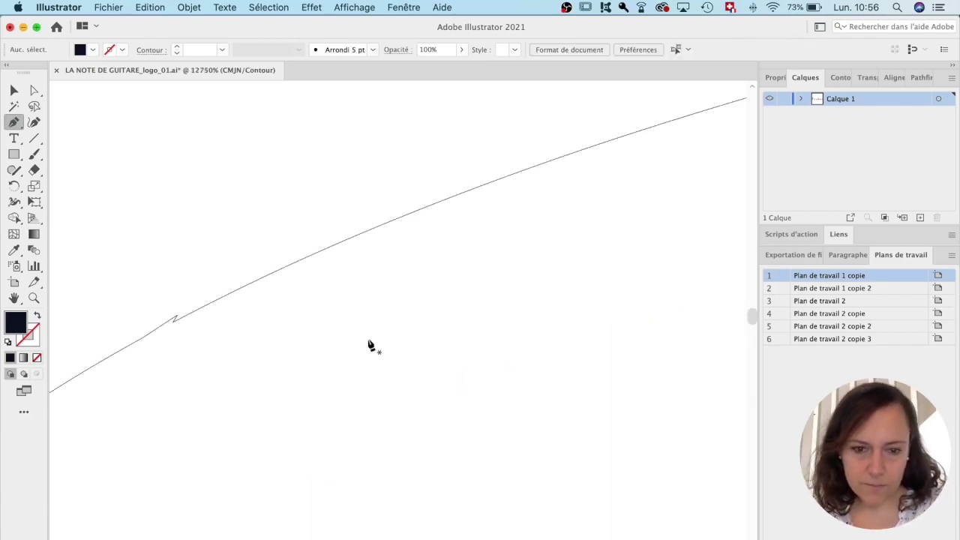
left_click(174, 322, "super")
scroll(515, 359, "down", 3)
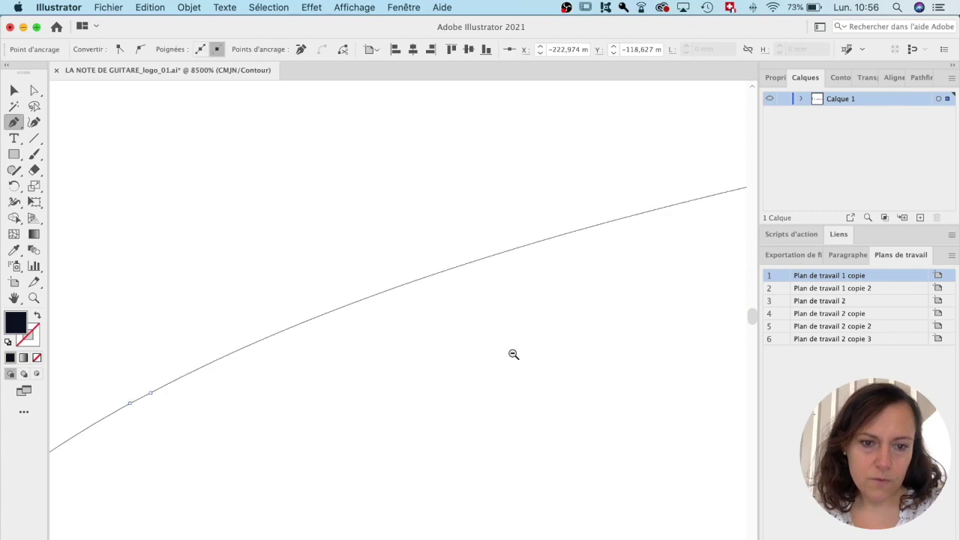
- Delete the stray line fragment inside the silhouette beside the guitarist's neck
scroll(515, 359, "down", 3)
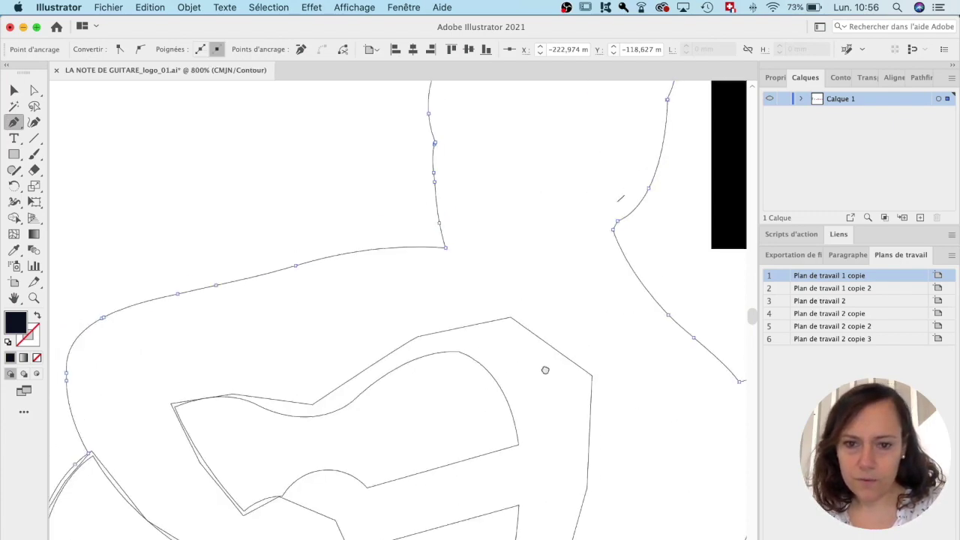
scroll(405, 301, "up", 1)
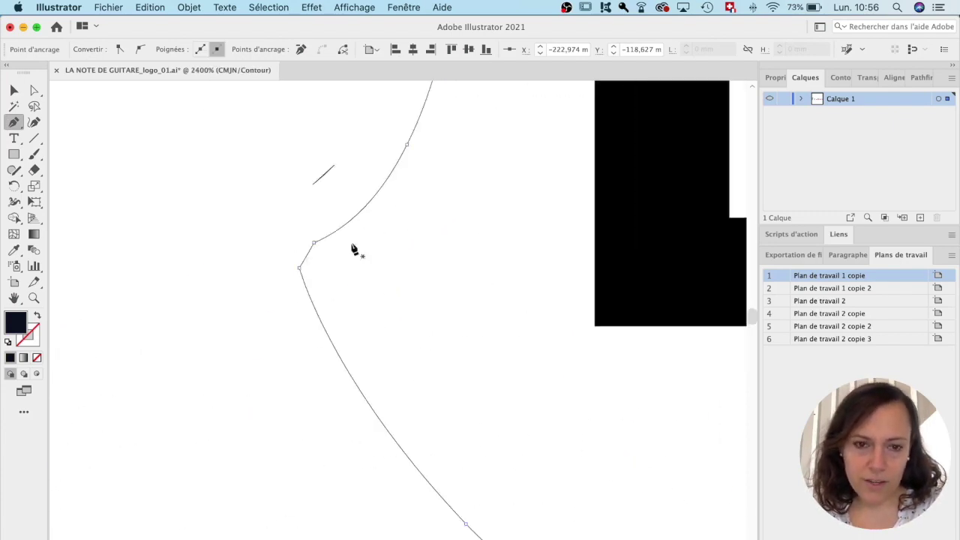
left_click(319, 173, "super")
key("Delete")
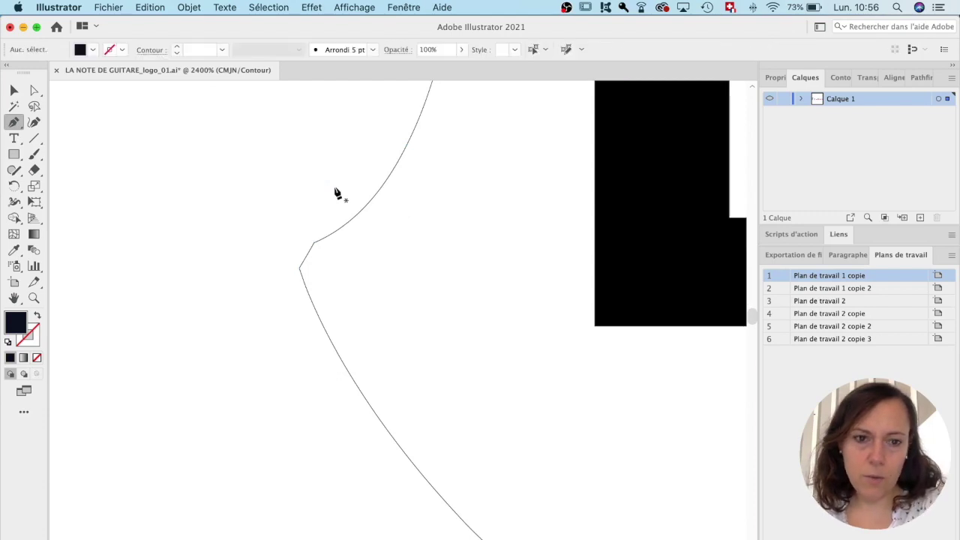
- Delete the stray line fragments inside the guitar's headstock and its lower middle tuning peg
scroll(413, 307, "down", 4)
scroll(495, 322, "up", 3)
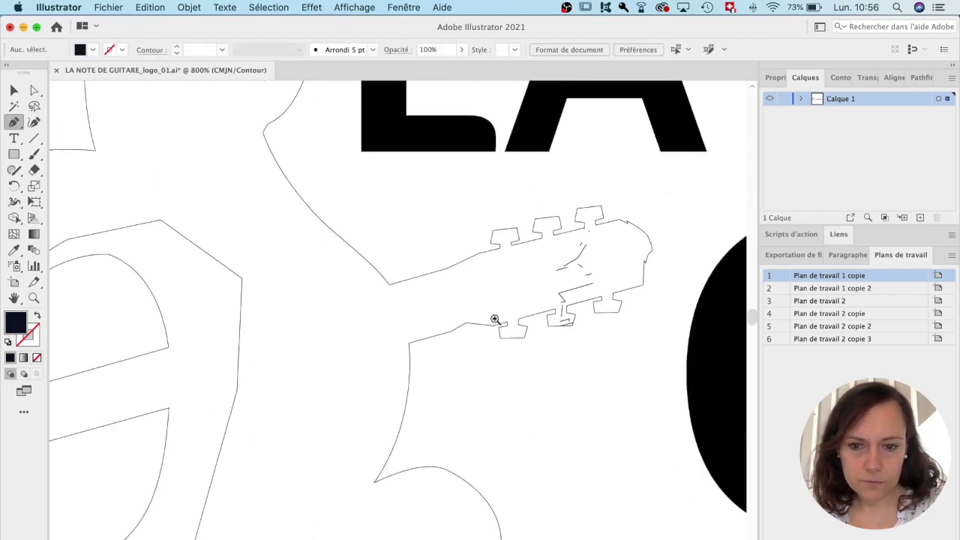
scroll(465, 321, "up", 2)
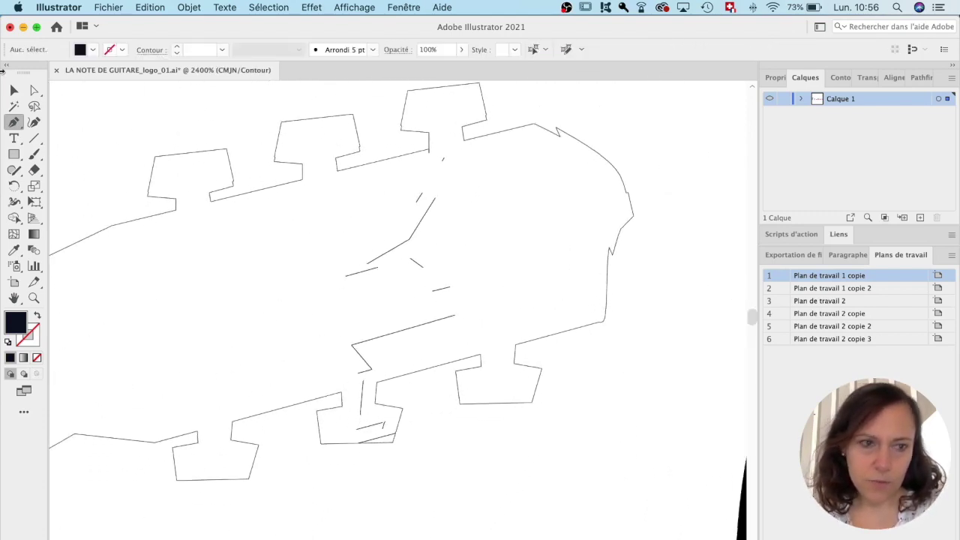
left_click_drag(317, 192, 454, 335)
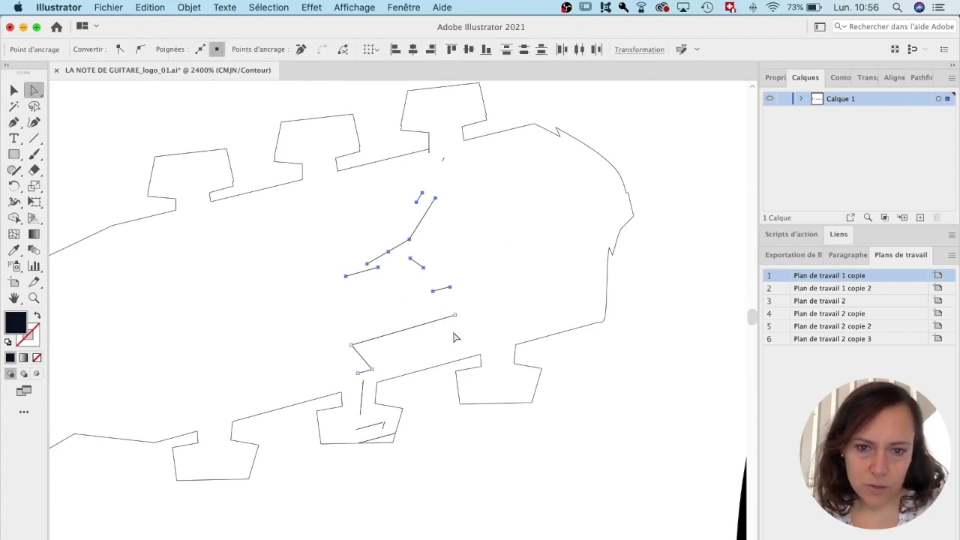
key("Delete")
left_click(444, 158)
key("Delete")
left_click_drag(350, 368, 378, 434)
key("Delete")
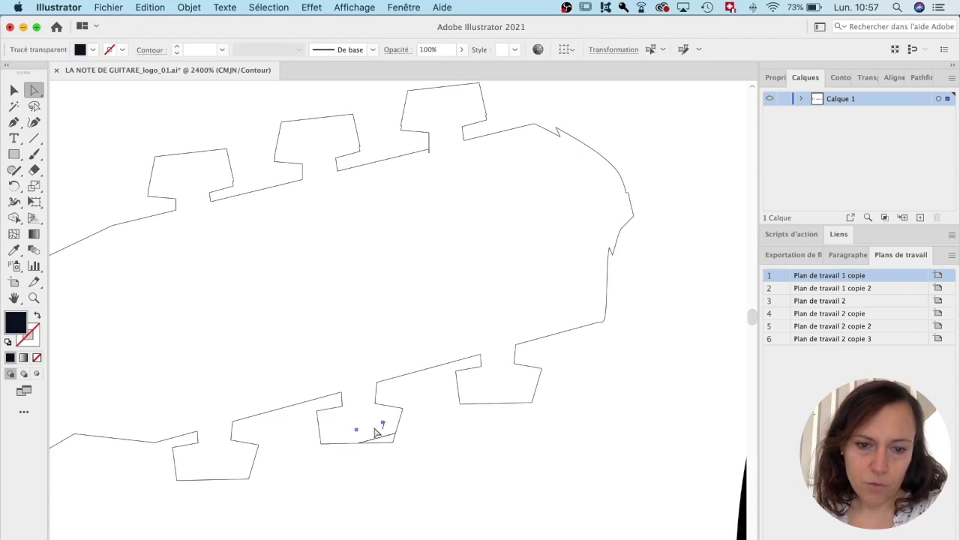
- Move the stray triangle's anchor point slightly up along the right edge of the lower middle tuning peg with Direct Selection
left_click(394, 441)
left_click(421, 416)
left_click_drag(380, 418, 404, 287)
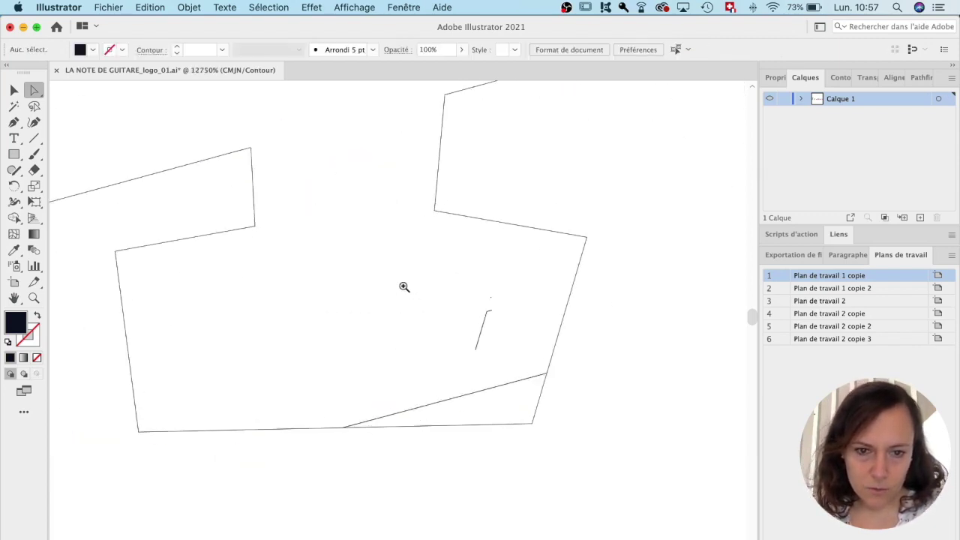
left_click(540, 380)
left_click_drag(549, 375, 552, 361)
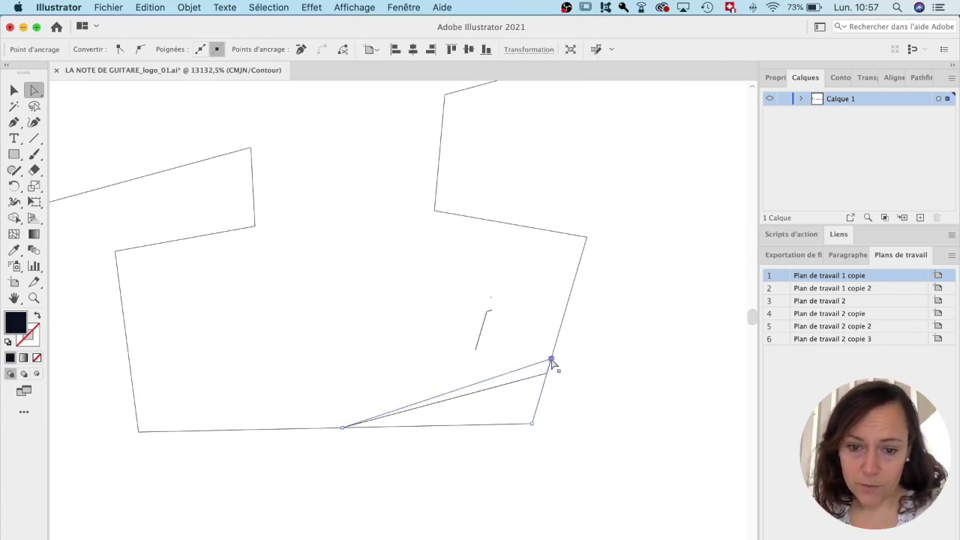
- Select the overlapping shapes at the tuning peg and merge them into one with Pathfinder Unite
left_click(15, 89)
left_click_drag(624, 440, 552, 341)
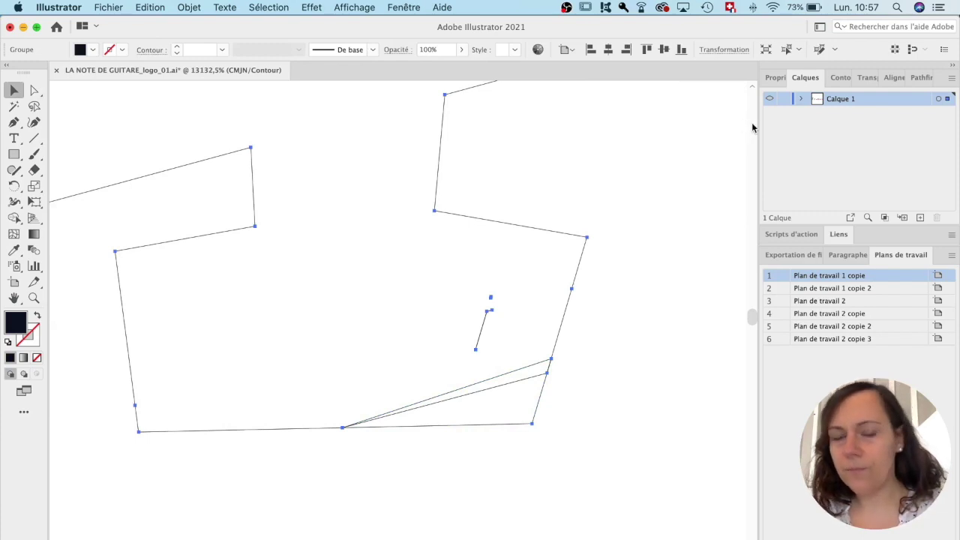
left_click(919, 79)
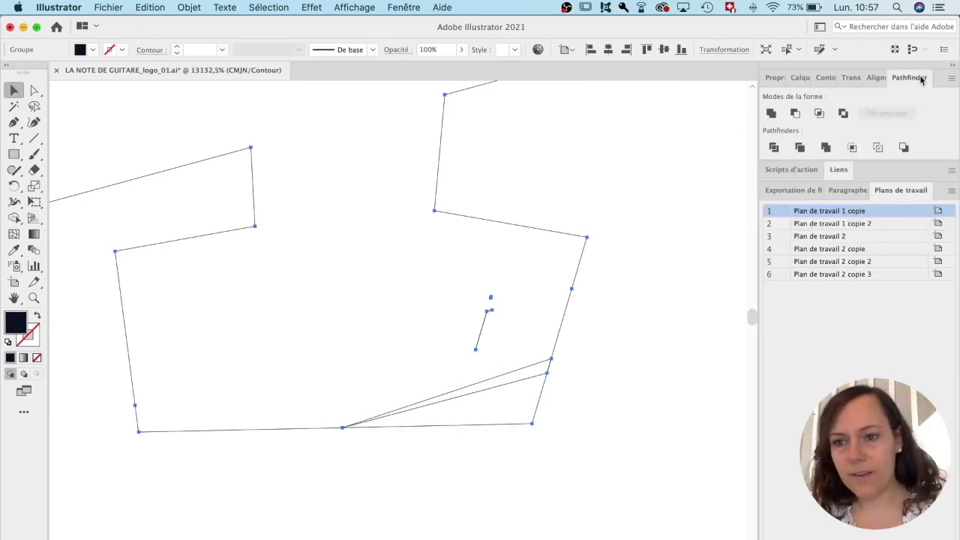
left_click(770, 114)
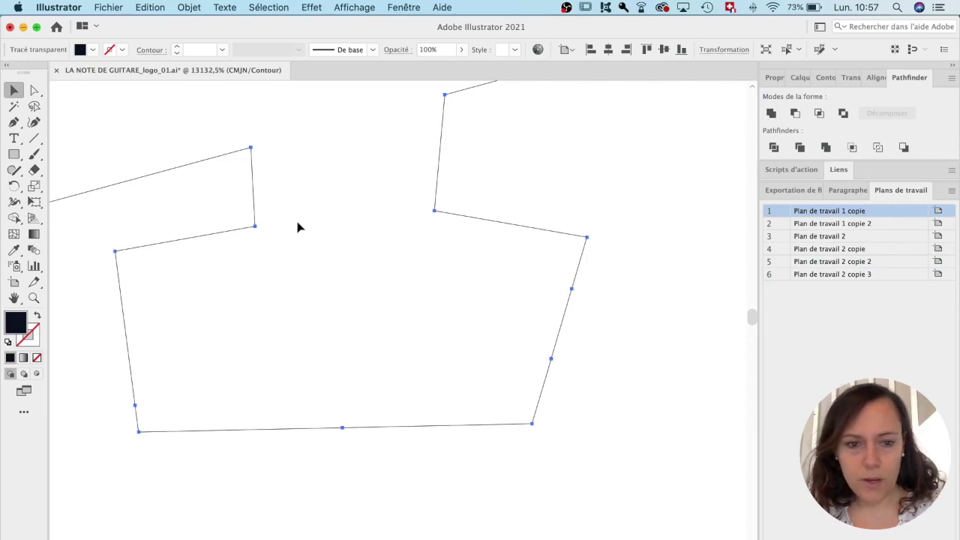
- Examine the merged headstock and tuning pegs in both preview and outline view
key("super+y")
left_click_drag(356, 273, 518, 127)
left_click(385, 338, "alt+super")
left_click_drag(495, 266, 336, 370)
left_click(402, 332, "super")
left_click(408, 314, "super")
left_click(410, 316, "super")
left_click(410, 315, "super")
left_click_drag(410, 315, 360, 285)
key("super+y")
key("space")
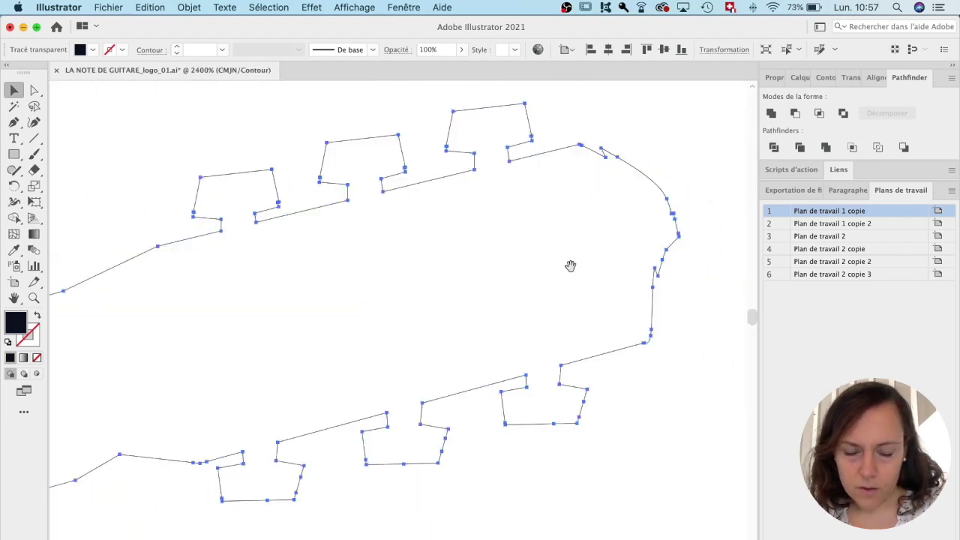
- Reposition the anchor point of the spike on the headstock's upper contour with Direct Selection
left_click(458, 420, "super")
left_click(36, 91)
left_click(754, 244)
left_click_drag(638, 246, 482, 138)
left_click_drag(435, 240, 453, 240)
left_click(445, 94)
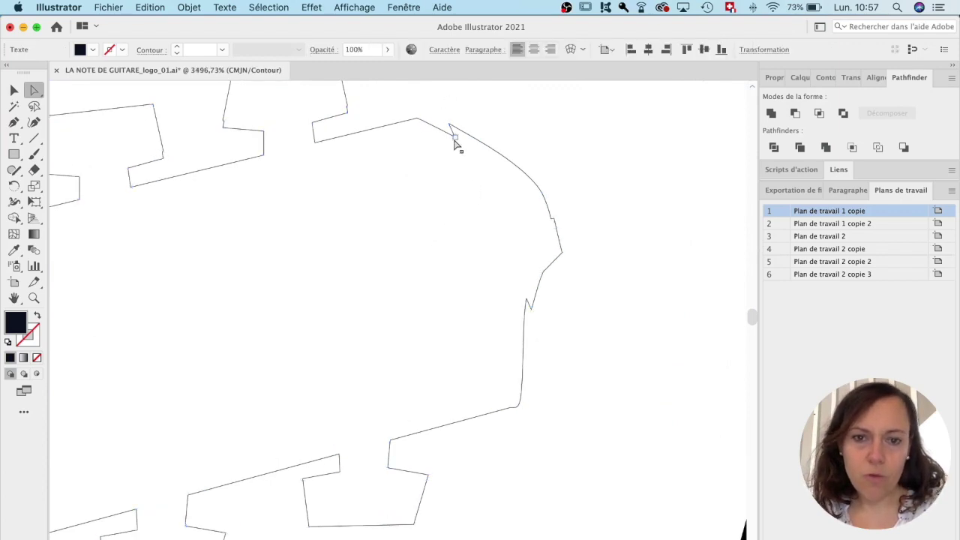
left_click_drag(455, 138, 475, 140)
- Adjust the anchor points of the notches and small spike on the headstock's end contour to smooth it
left_click(553, 220)
left_click_drag(531, 310, 526, 298)
left_click(560, 262)
left_click_drag(555, 263, 558, 240)
left_click(554, 273)
- Examine the rest of the silhouette, the guitar body and the lettering in outline view for remaining path defects
left_click_drag(398, 399, 486, 238)
left_click(392, 394, "super")
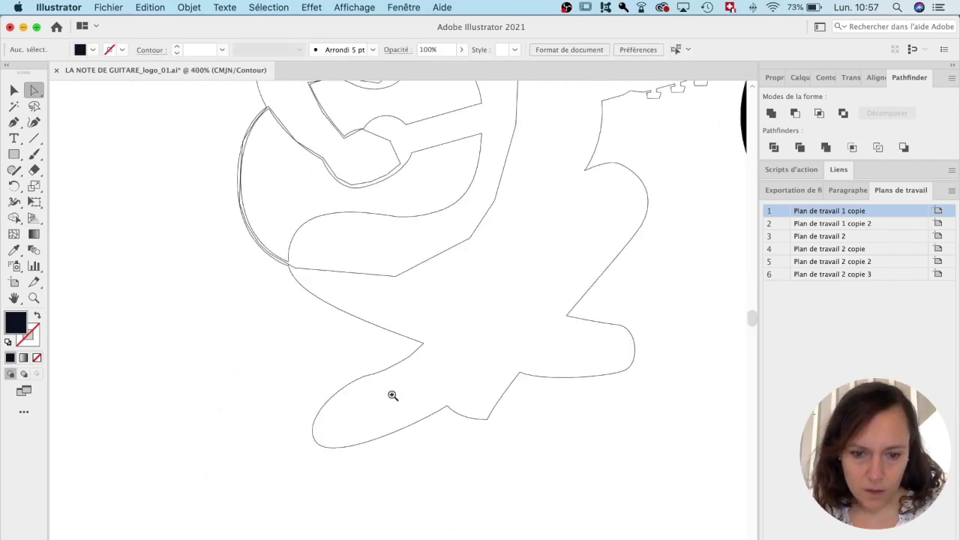
left_click(392, 394, "super")
left_click(486, 338, "super")
left_click(487, 338, "super")
left_click_drag(603, 258, 306, 499)
left_click_drag(326, 278, 619, 410)
left_click_drag(196, 390, 501, 358)
left_click(333, 307, "alt+super")
left_click(325, 273, "alt+super")
left_click_drag(320, 270, 345, 358)
left_click_drag(554, 256, 122, 371)
left_click_drag(513, 321, 317, 362)
left_click(412, 312, "alt+super")
left_click(412, 311, "alt+super")
left_click(411, 310, "alt+super")
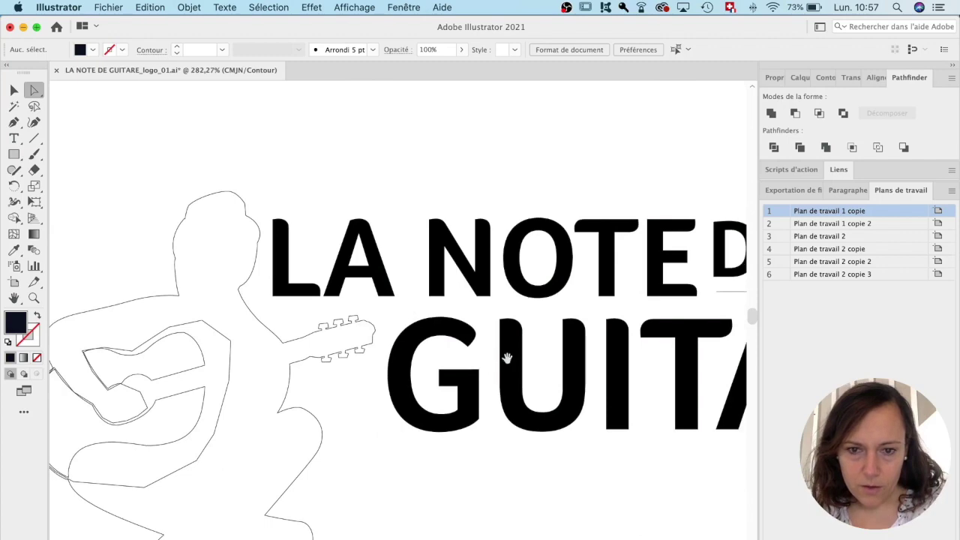
left_click_drag(624, 332, 325, 302)
left_click(462, 297, "super")
left_click(423, 324, "super")
left_click(318, 369, "super")
left_click(238, 375, "alt+super")
left_click(238, 378, "alt+super")
left_click(239, 378, "alt+super")
left_click_drag(257, 377, 711, 302)
left_click(517, 308, "super")
left_click(517, 307, "super")
left_click(361, 311, "super")
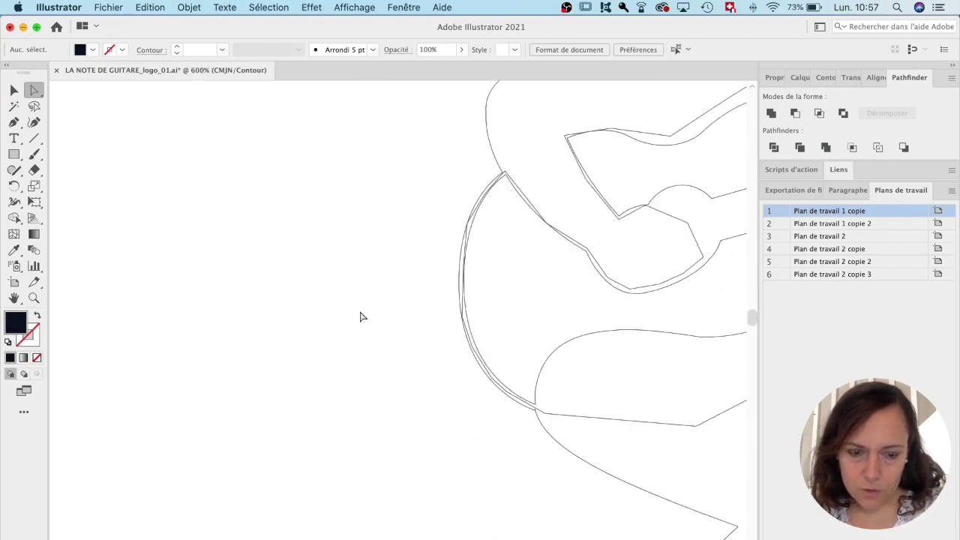
- Start a Pen tool path in preview view at the corner where the elbow meets the red guitar body
key("super+y")
left_click(640, 248, "super")
scroll(573, 315, "left", 5)
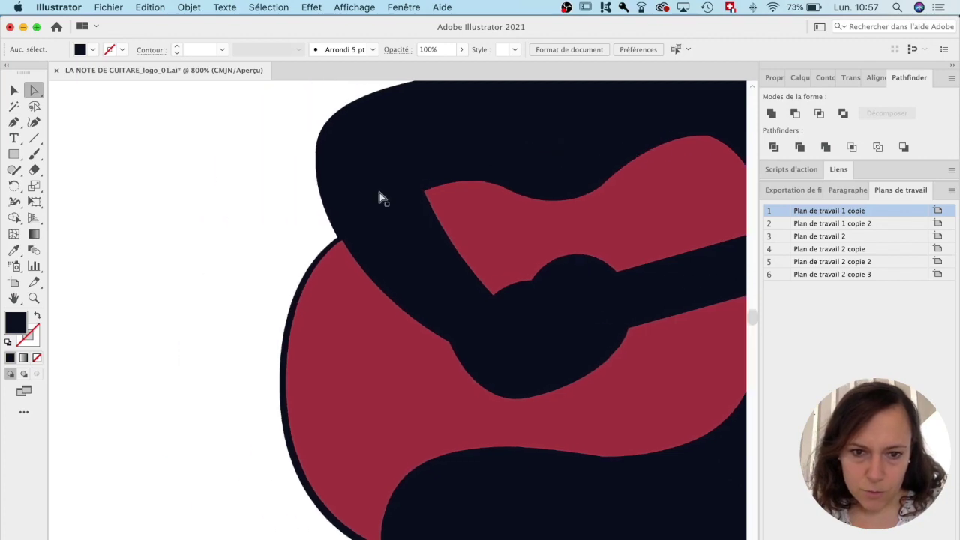
left_click(30, 123)
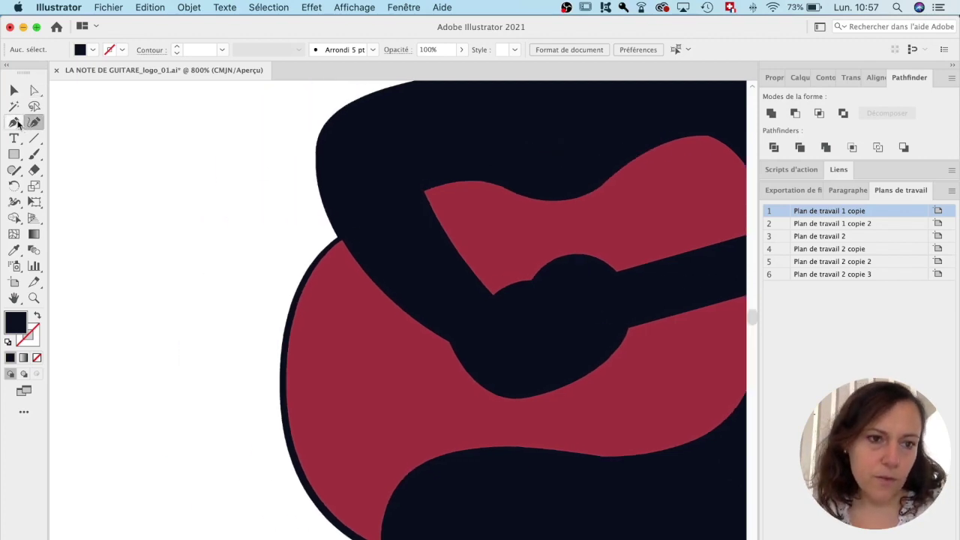
left_click(17, 122)
left_click(455, 295, "super")
left_click(214, 251, "super")
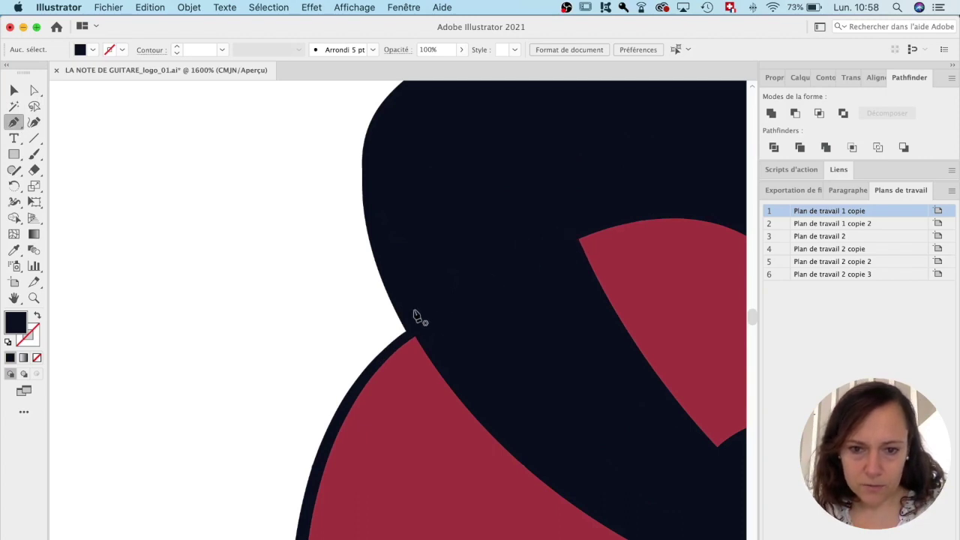
left_click(395, 373, "super")
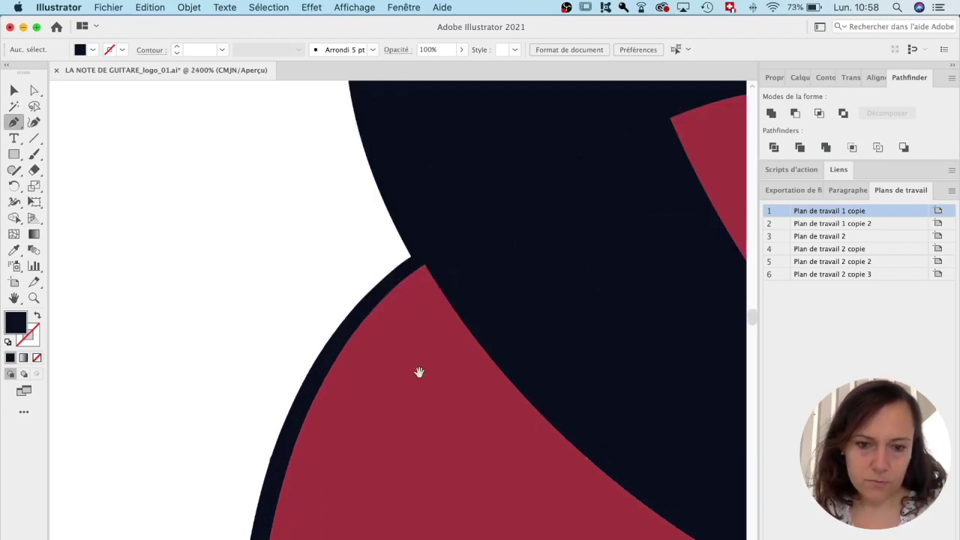
left_click(428, 270)
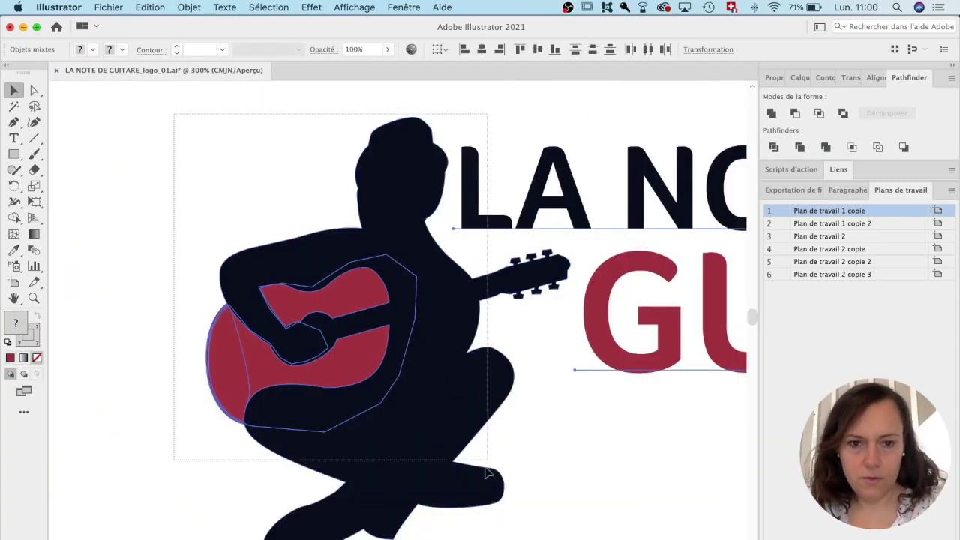
- Inspect the red guitar shapes and the whole logo by selecting them and comparing outline and preview views
left_click(268, 7)
left_click(353, 360)
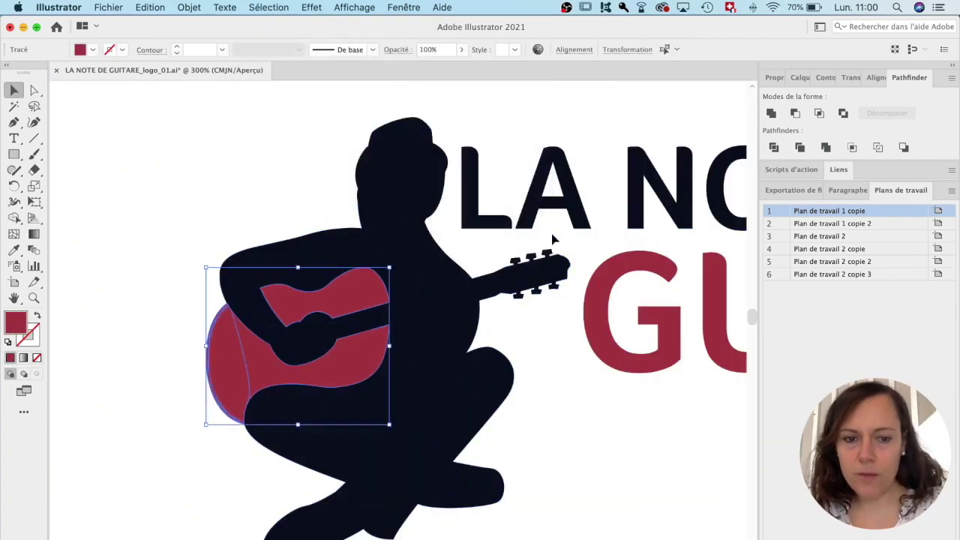
left_click(555, 267)
key("super+y")
key("super+y")
key("a")
left_click(232, 376)
left_click(211, 406)
key("v")
key("super+minus")
key("super+minus")
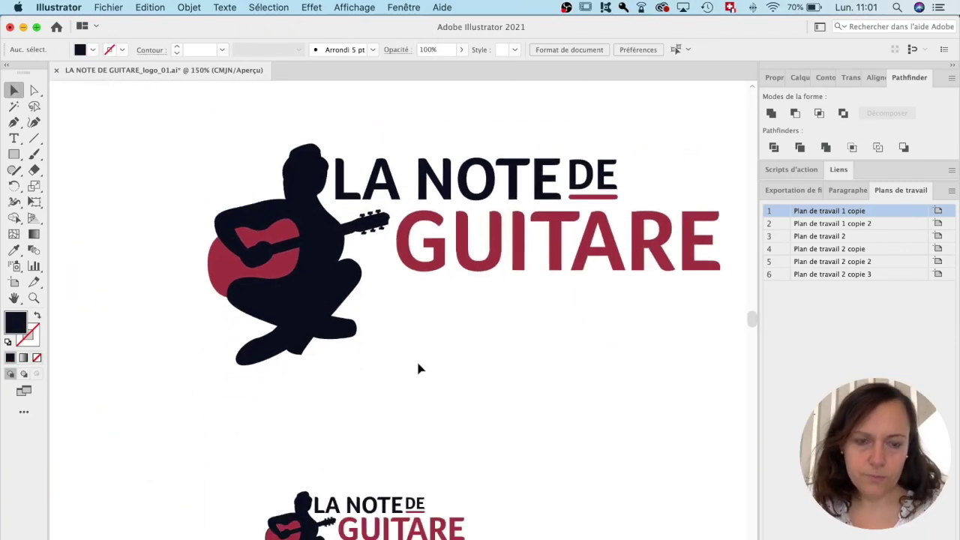
- Try moving the red guitar body away from the silhouette, and undo the move
left_click(310, 304)
left_click(147, 193)
mouse_move(268, 219)
left_mouse_down()
mouse_move(455, 182)
mouse_move(283, 180)
mouse_move(311, 349)
mouse_move(316, 247)
mouse_move(263, 222)
left_mouse_up()
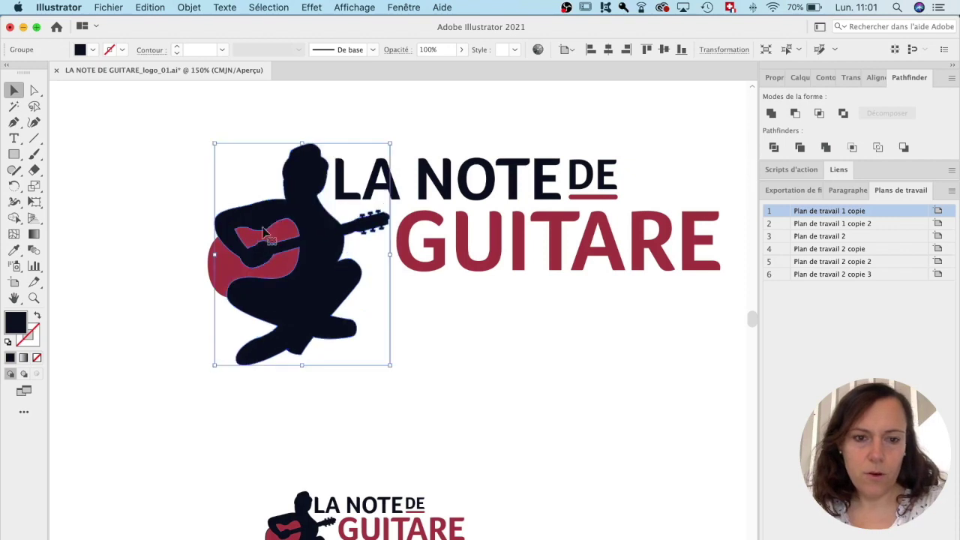
left_click(222, 309)
left_click_drag(237, 288, 194, 315)
key("super+z")
left_click(154, 339)
- Select the logo's text lines to examine which parts are still live text
left_click(487, 252, "super")
left_click_drag(481, 257, 435, 216)
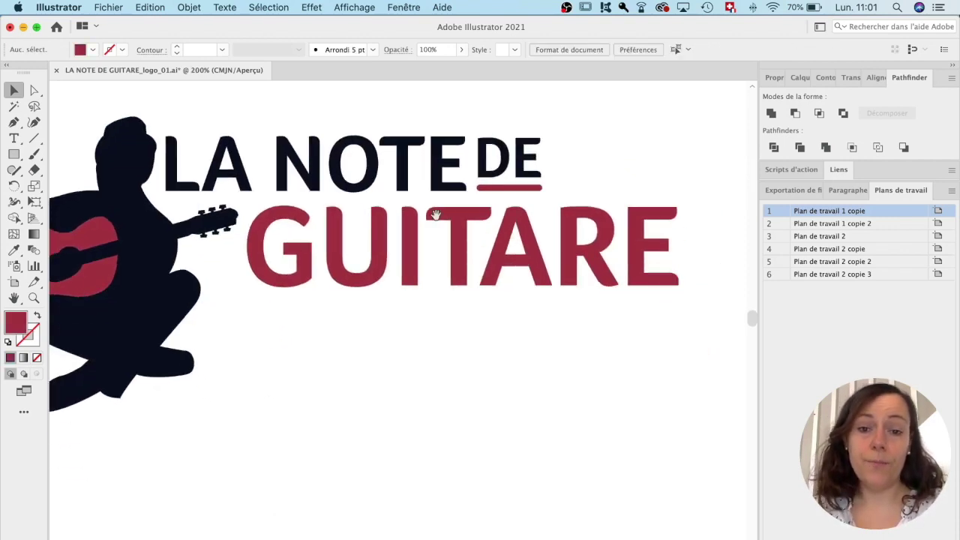
left_click_drag(326, 99, 585, 375)
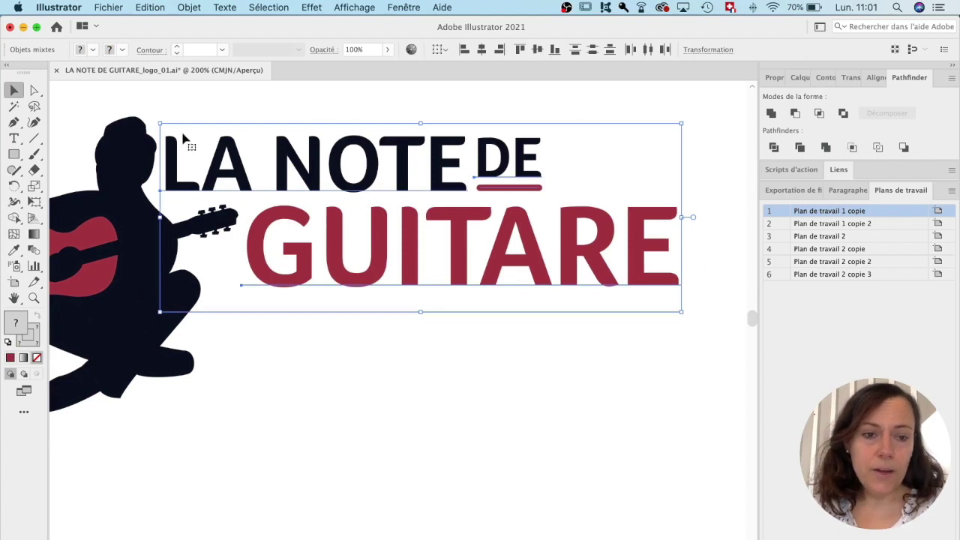
- Delete the small copy of the logo beneath the main logo
left_click_drag(412, 353, 318, 225)
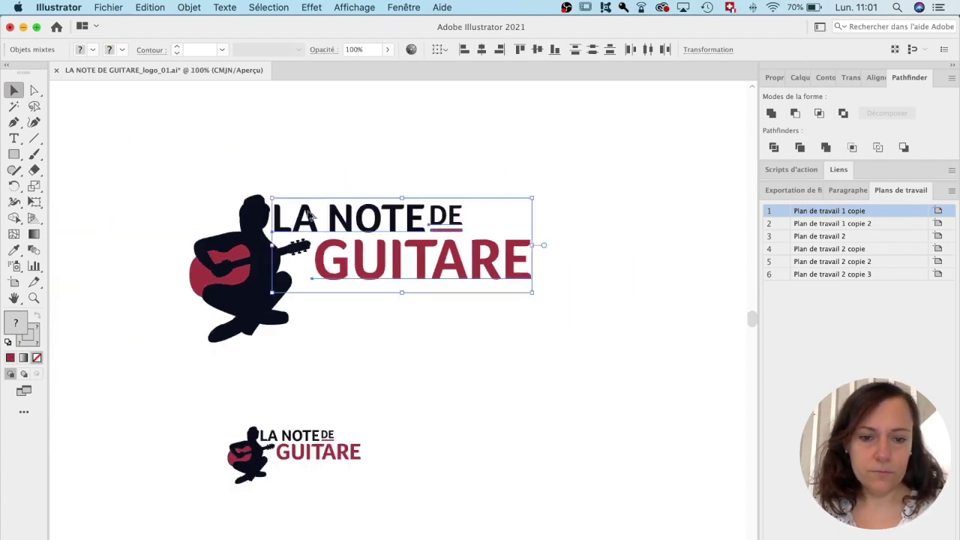
left_click_drag(366, 171, 309, 260)
left_click_drag(138, 500, 337, 539)
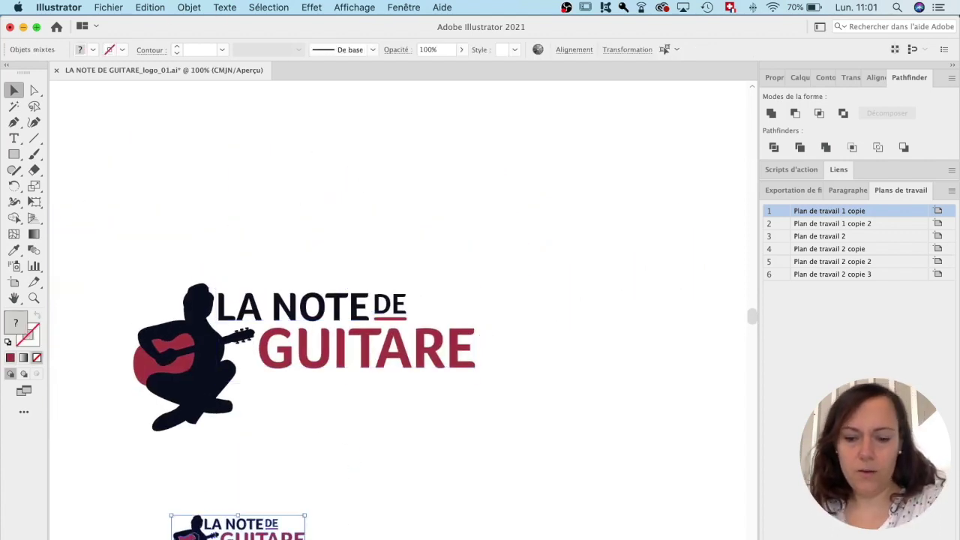
- Duplicate the entire main logo and place the copy beside it, level with the original
left_click_drag(100, 235, 493, 381)
scroll(492, 380, "right", 3)
scroll(493, 380, "up", 1)
left_click_drag(210, 384, 567, 241)
left_click(598, 355)
scroll(598, 356, "right", 5)
left_click(243, 220)
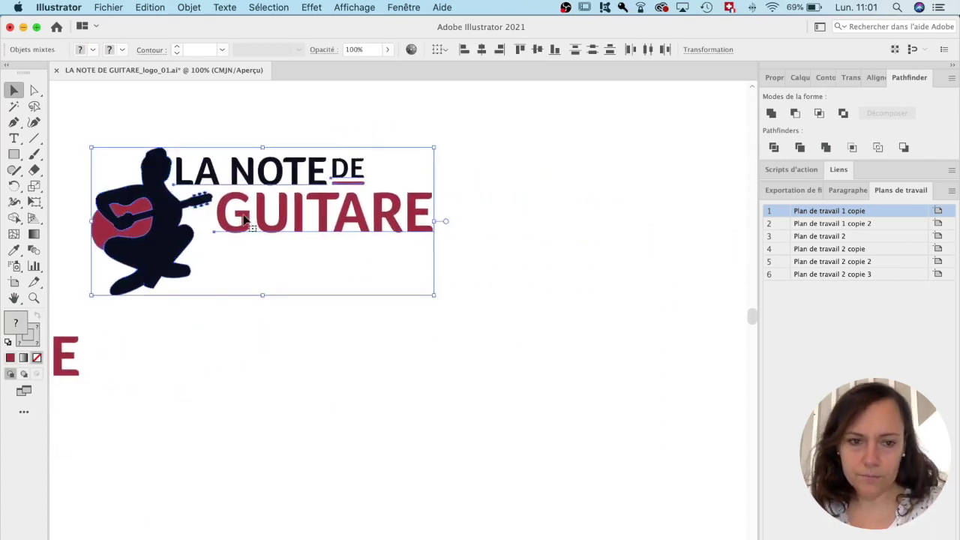
left_click_drag(225, 222, 302, 359)
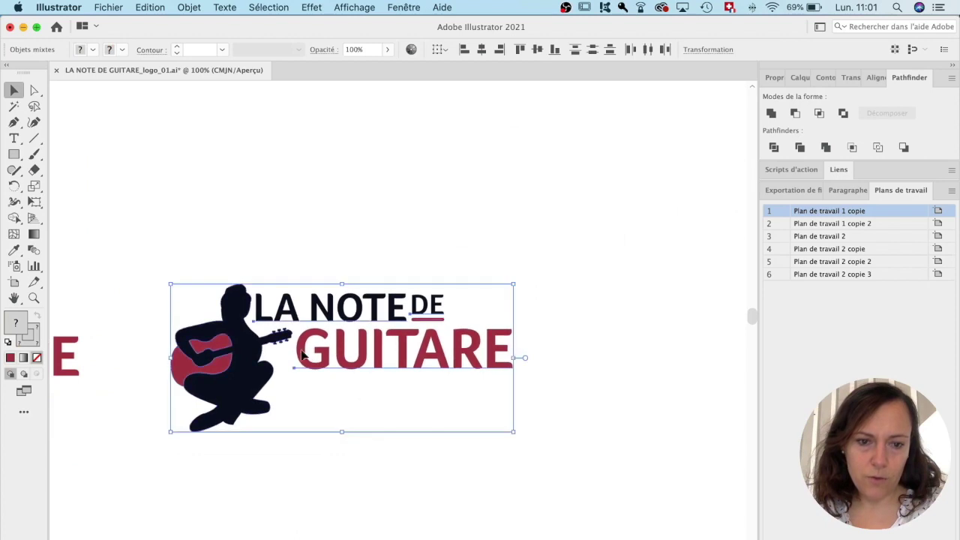
- Convert the text of the duplicated logo to outlines (Vectoriser)
scroll(217, 256, "left", 5)
scroll(217, 256, "down", 1)
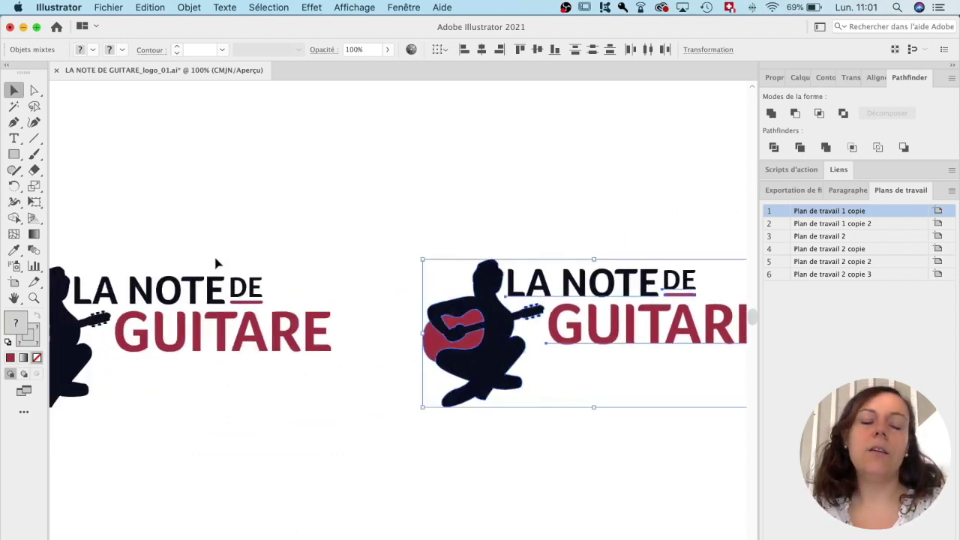
left_click(579, 318, "super")
scroll(345, 331, "down", 1)
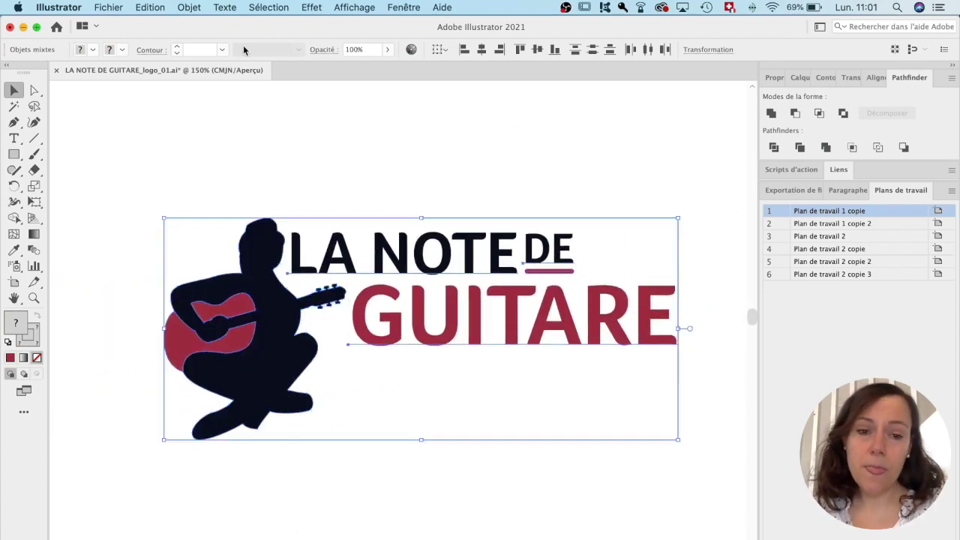
left_click(217, 7)
mouse_move(389, 196)
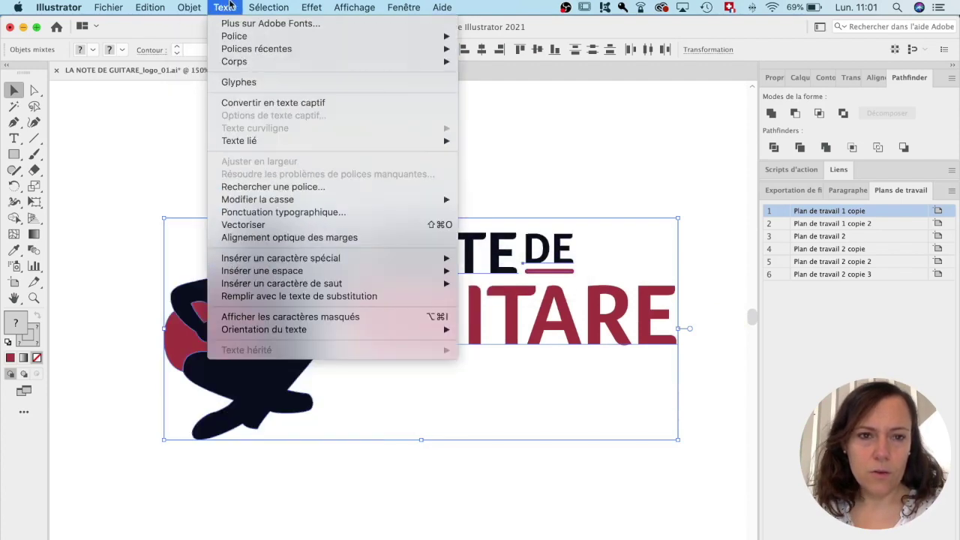
left_click(248, 225)
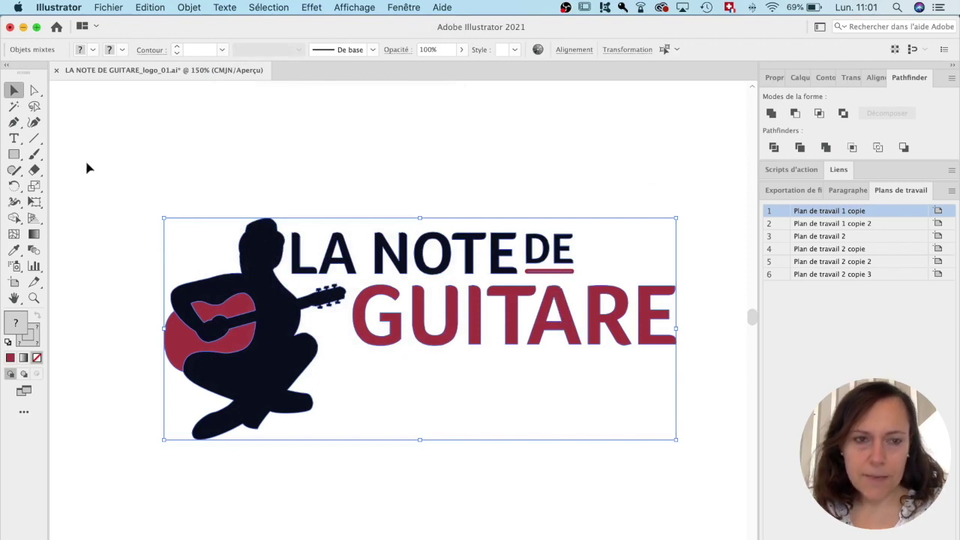
- Convert the strokes in the duplicated logo to filled outlines and deselect the artwork
left_click(190, 7)
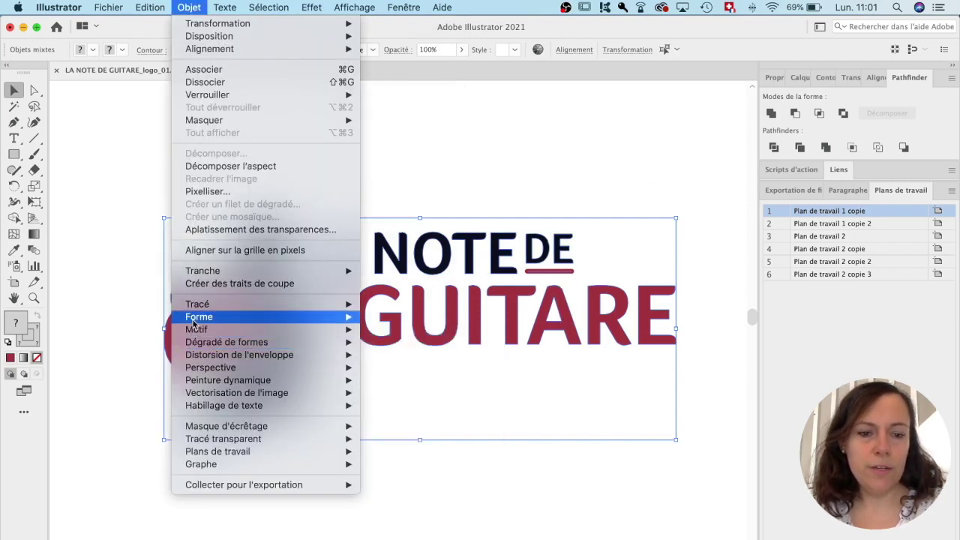
mouse_move(198, 308)
left_click(397, 339)
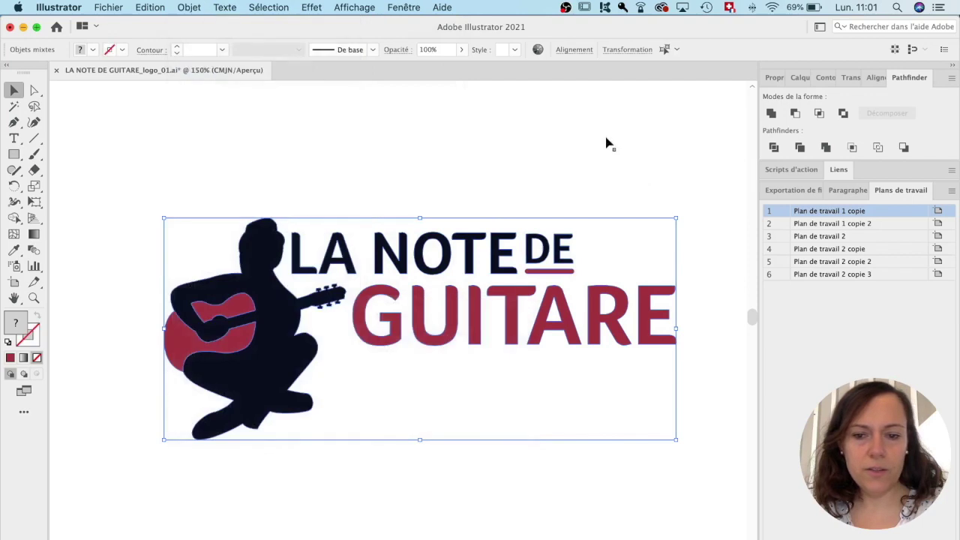
left_click(614, 186)
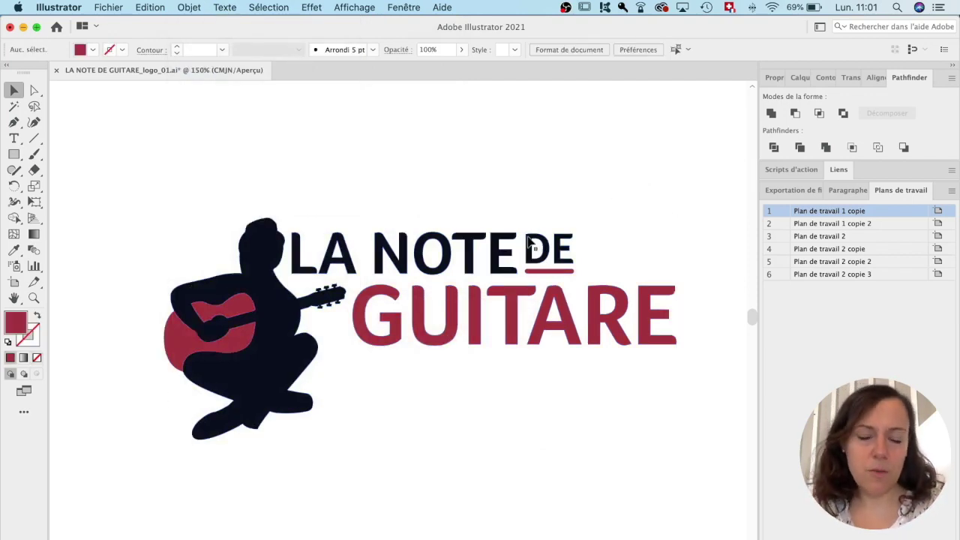
- Check the underline and lettering of the vectorised logo copy by selecting them, and save the document
left_click(557, 273)
left_click(530, 296)
left_click(446, 192)
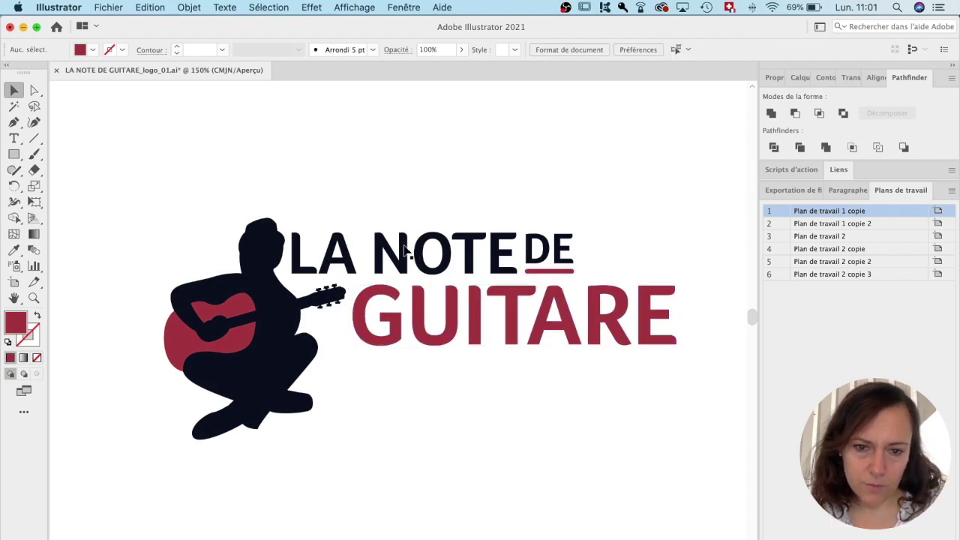
left_click(405, 252)
left_click(405, 199)
left_click_drag(156, 156, 670, 470)
left_click(447, 206)
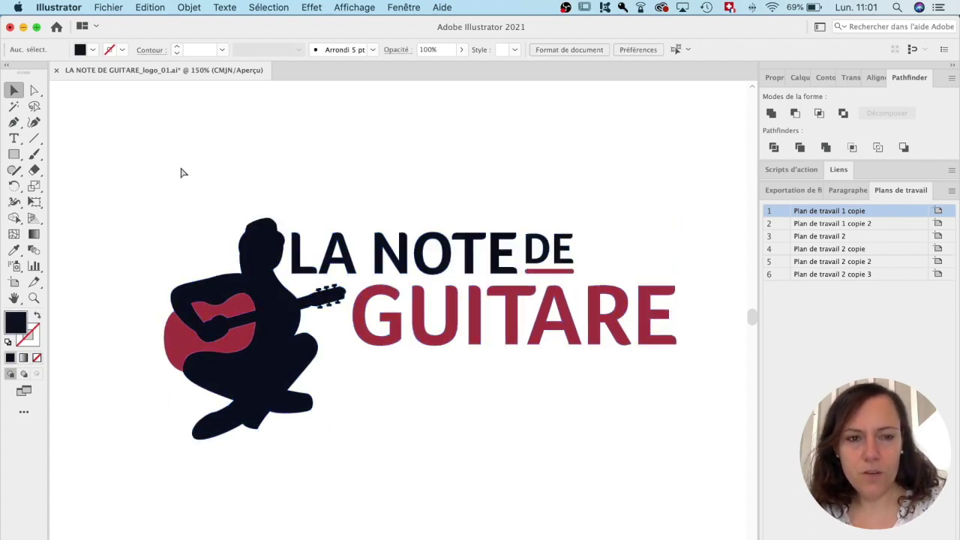
key("super+s")
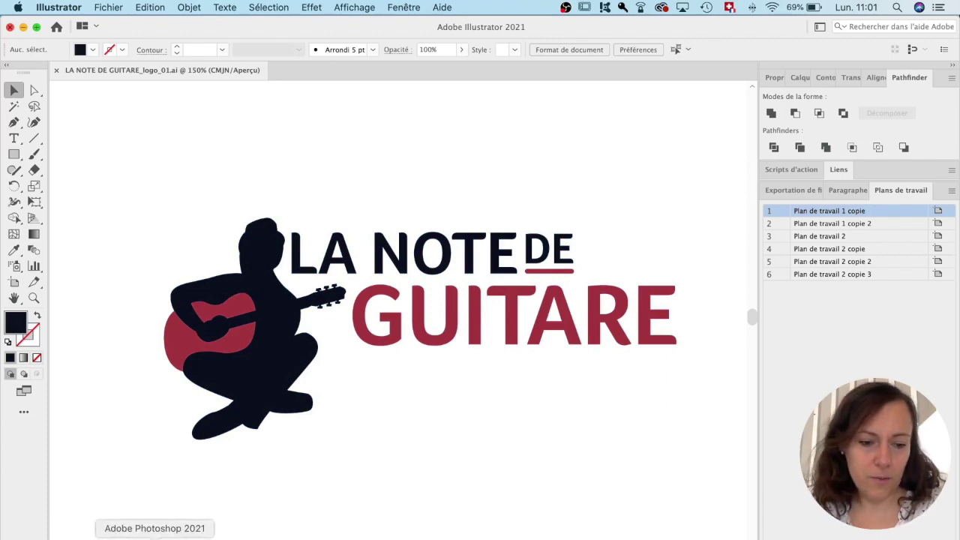
- Switch to Photoshop and start a new document with its width set to 15 centimetres
left_click(155, 532)
key("super+n")
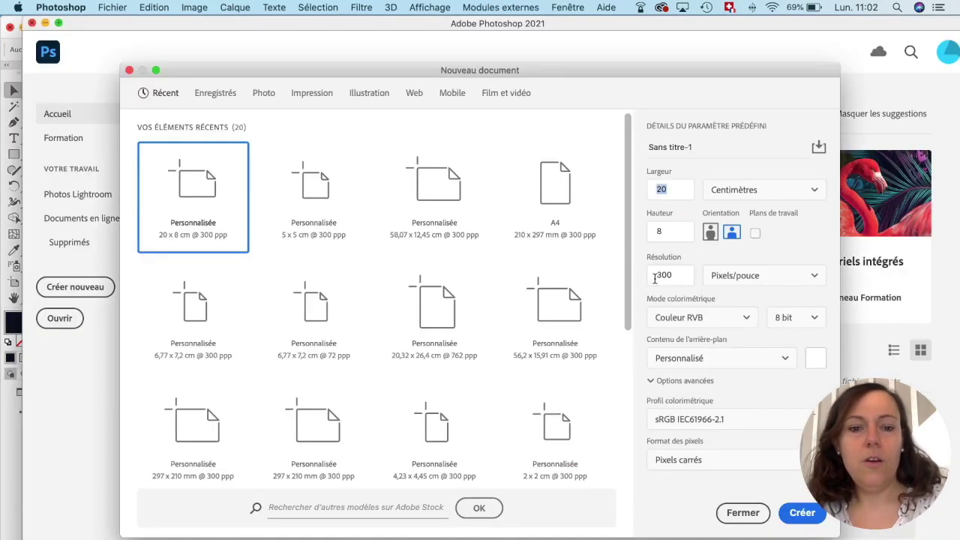
left_click(759, 190)
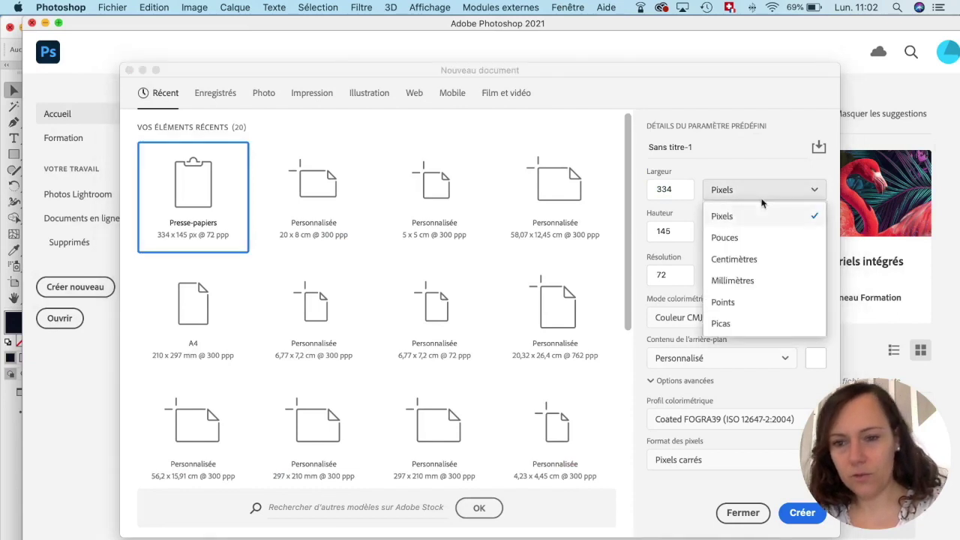
left_click(731, 260)
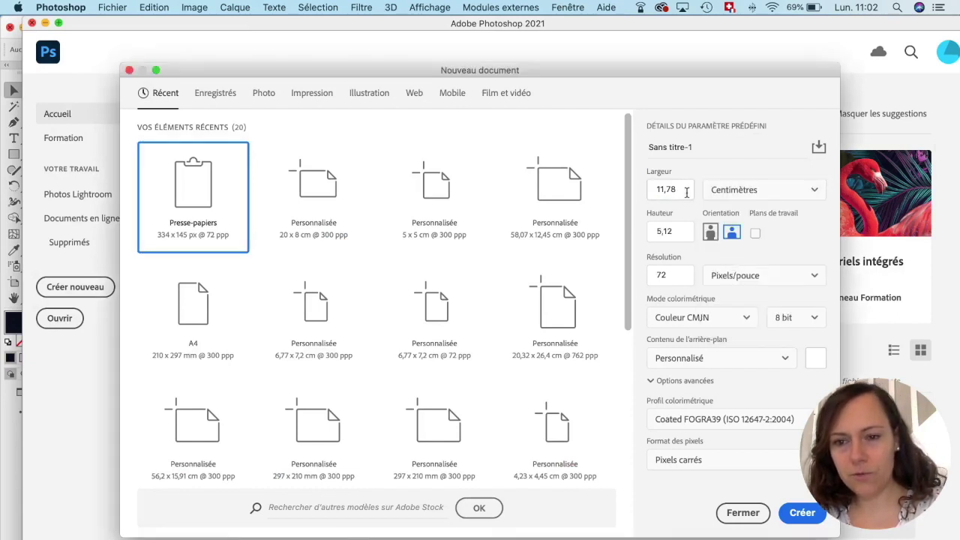
left_click_drag(679, 190, 634, 193)
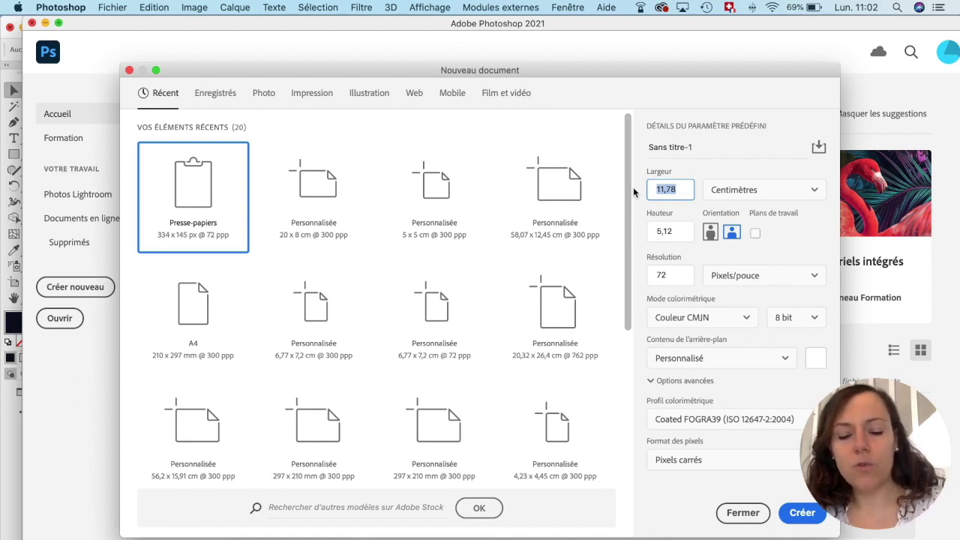
type("15")
key("Tab")
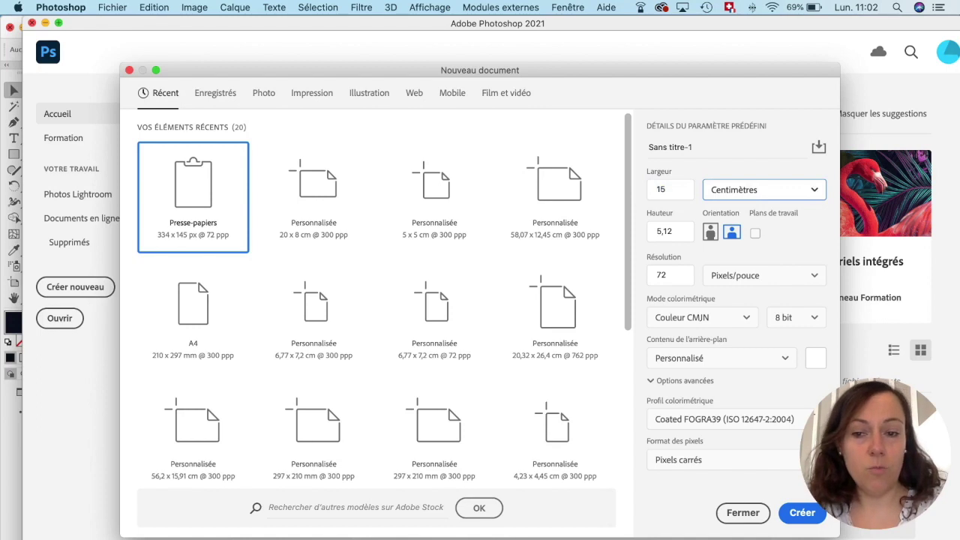
- Set the new document's height to 10 cm, resolution to 300 pixels/inch and colour mode to Couleur RVB, and create it
left_click_drag(680, 232, 612, 232)
double_click(684, 232)
type("10")
double_click(670, 276)
type("300")
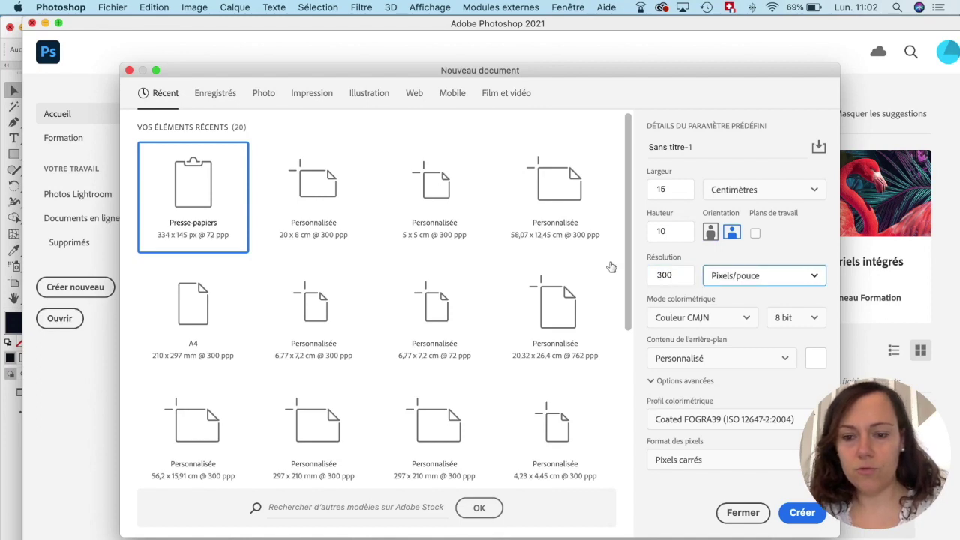
left_click(703, 318)
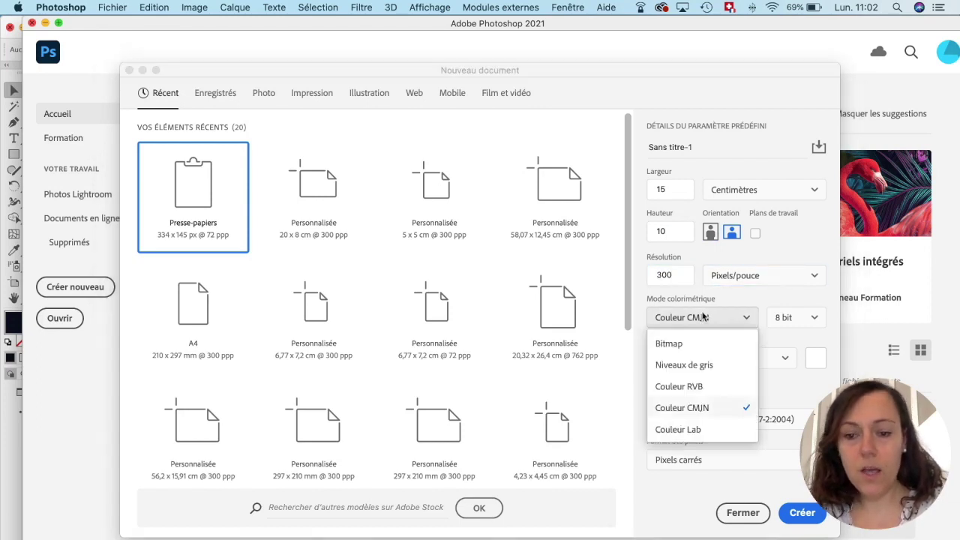
left_click(675, 386)
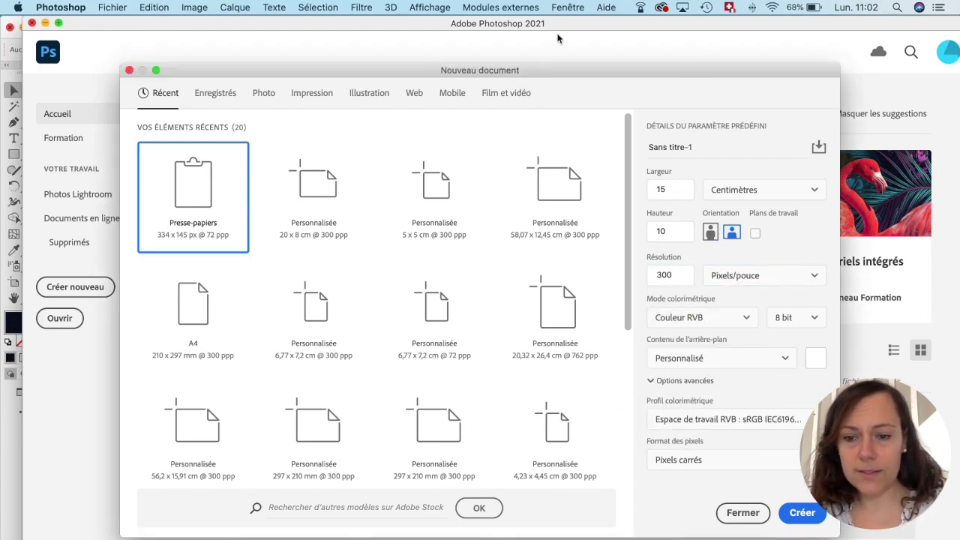
left_click(809, 516)
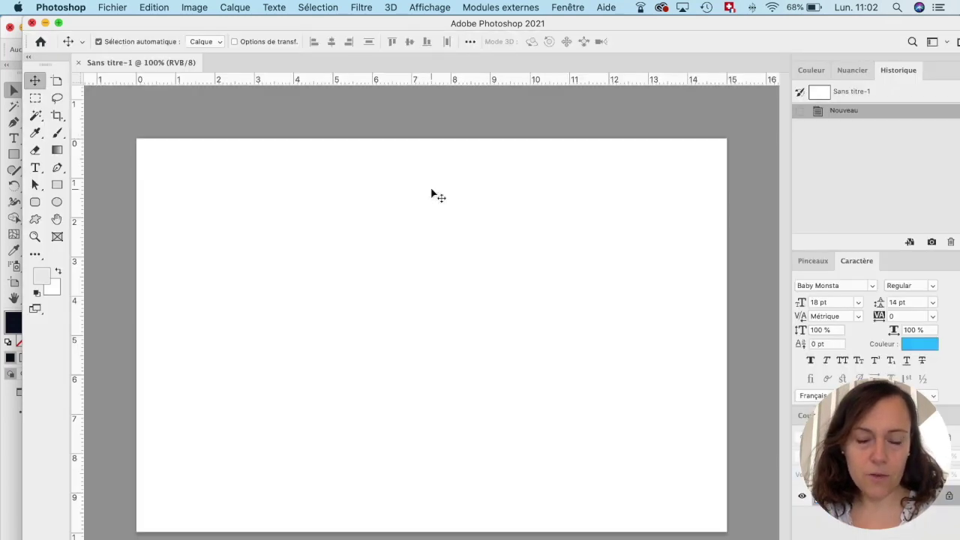
- Paste the copied logo as pixels and enlarge it proportionally to nearly fill the width of the canvas
key("super+v")
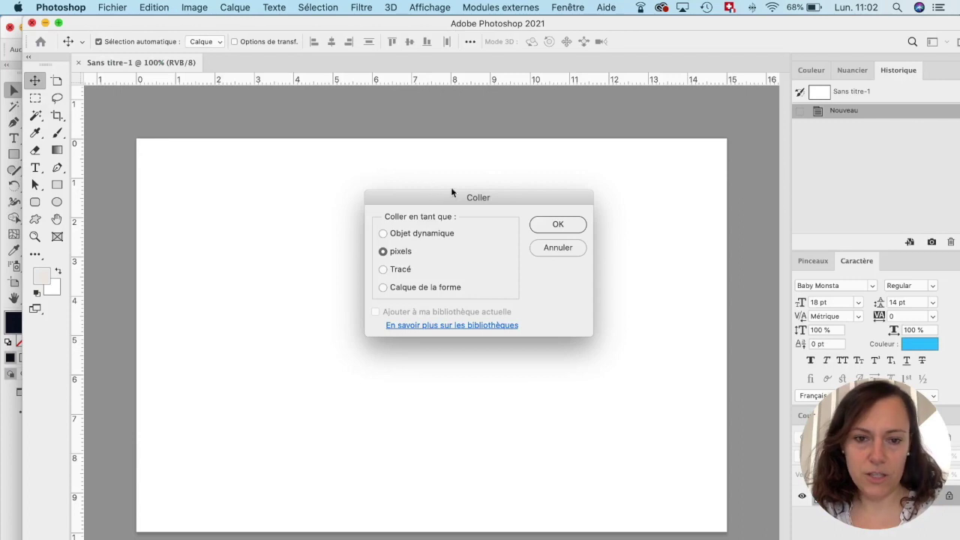
left_click(582, 221)
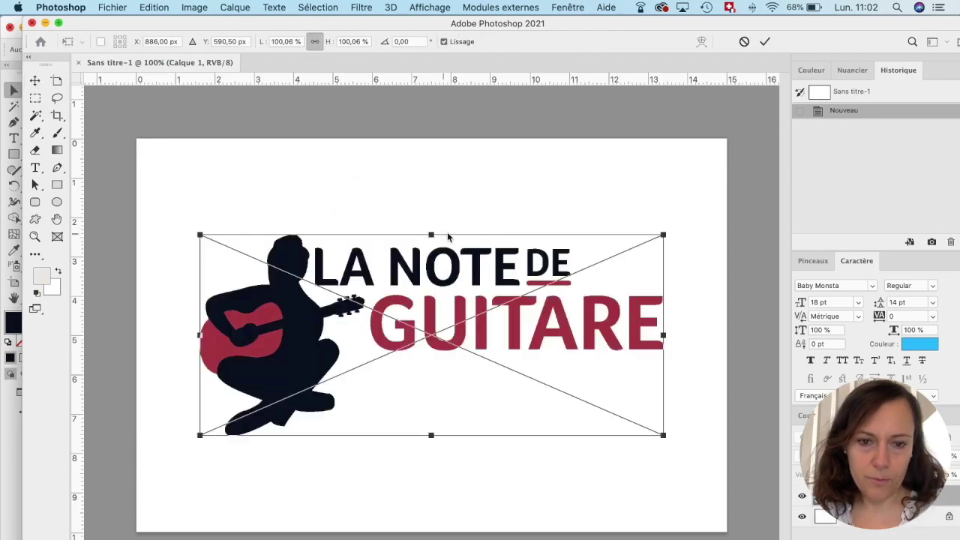
left_click_drag(664, 234, 703, 195)
key("Return")
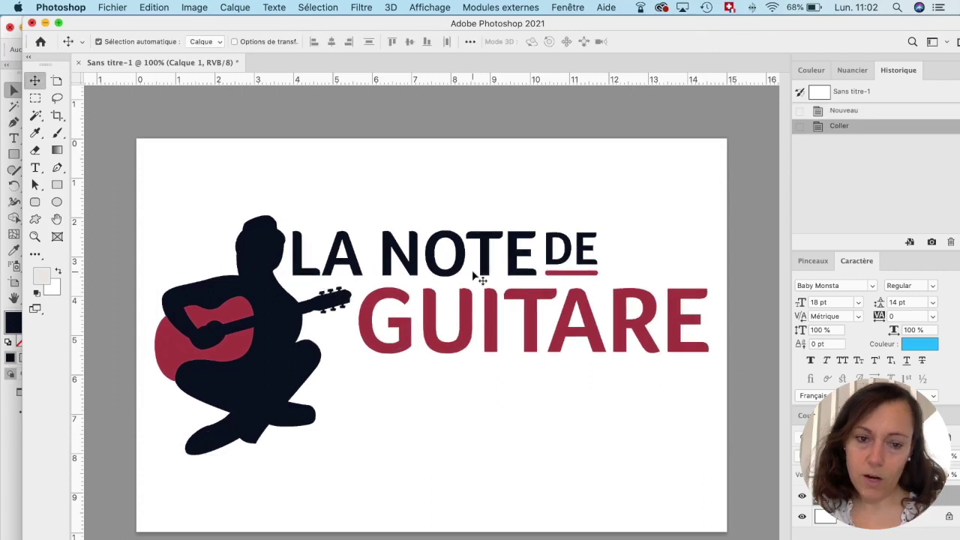
- Crop the canvas to a full-width band about 6.9 cm high around the logo, and clear the selection
left_click(35, 99)
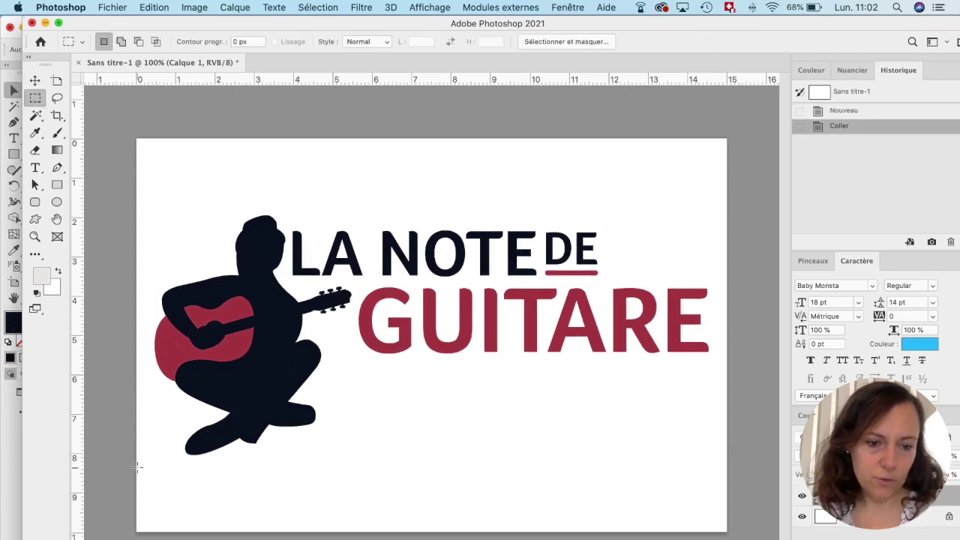
left_click_drag(135, 468, 767, 198)
left_click(195, 7)
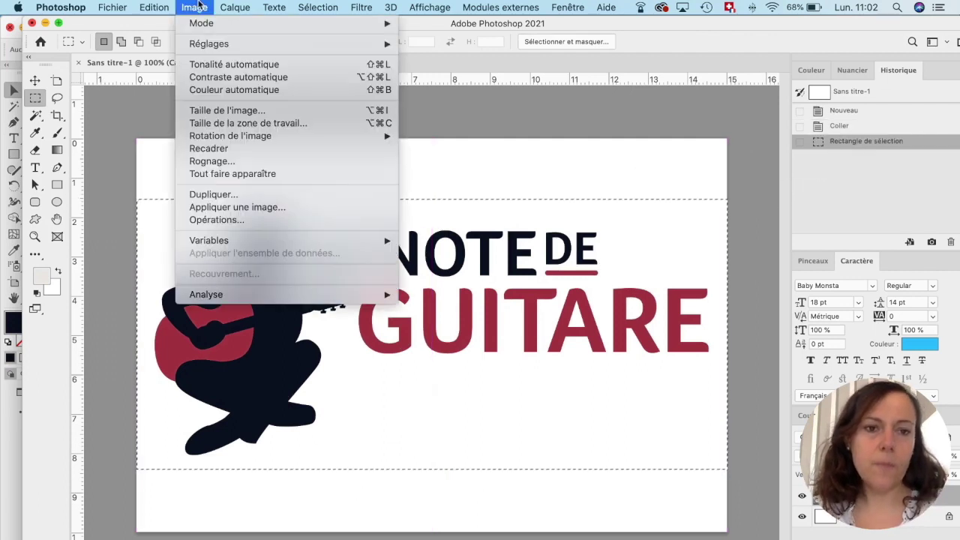
left_click(193, 148)
key("super+d")
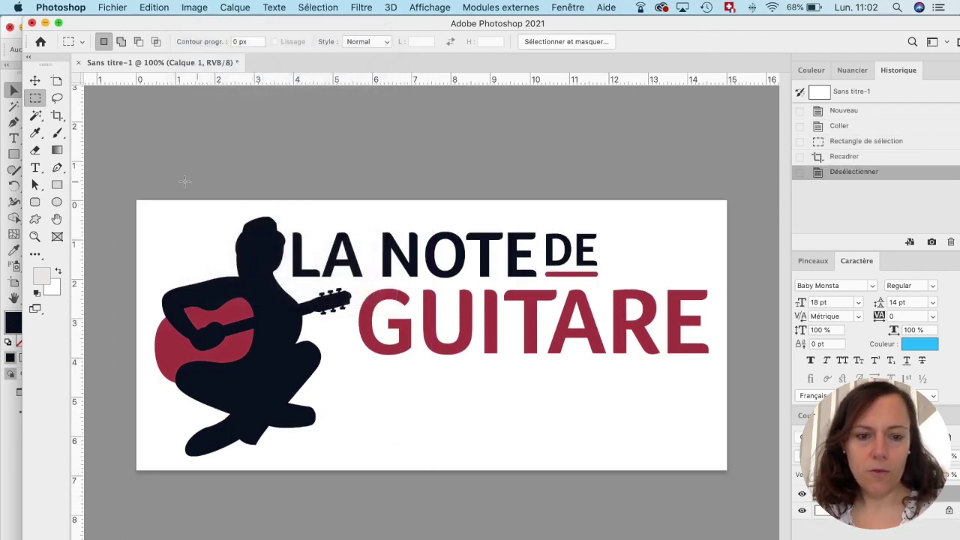
left_click(33, 81)
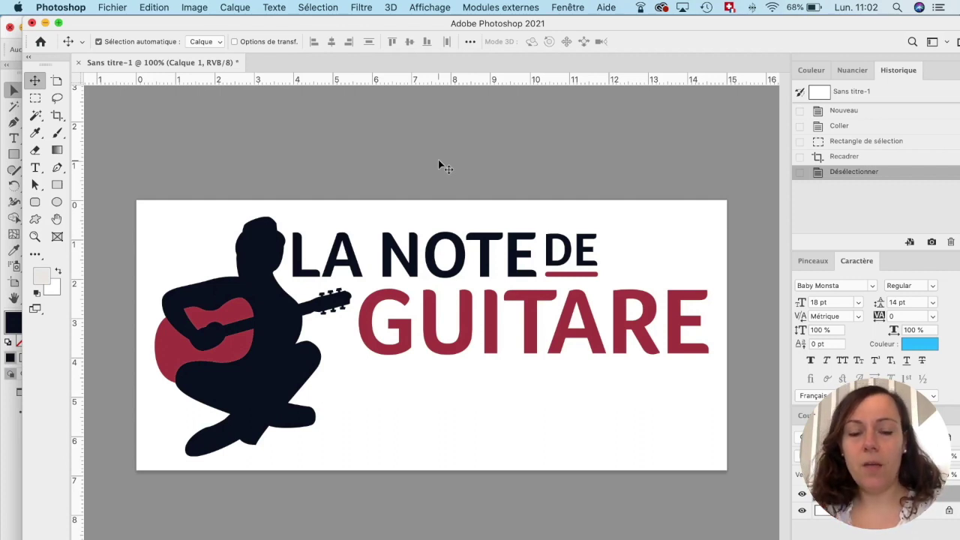
left_click(802, 511)
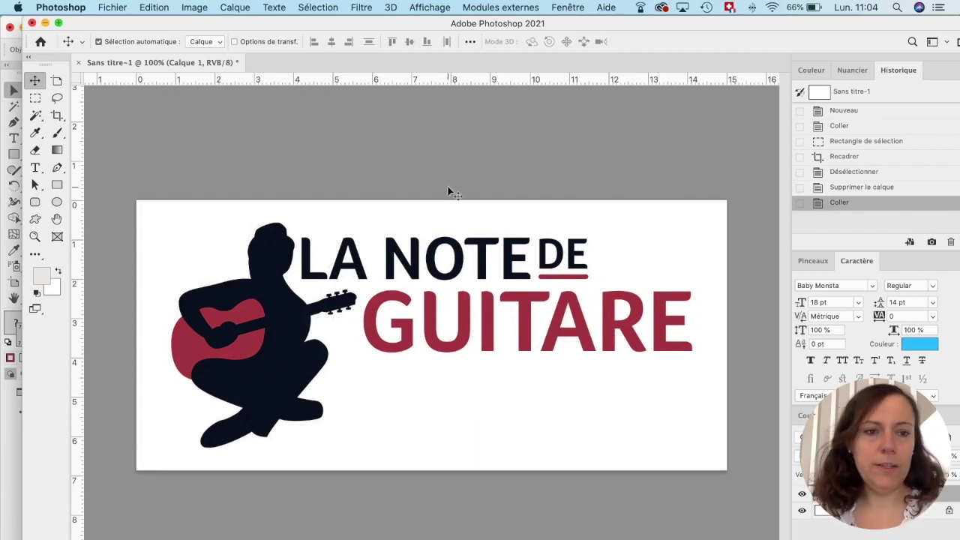
- Start a Save for Web export (Enregistrer pour le Web) of the logo as JPEG with Maximum quality, 100
left_click(112, 7)
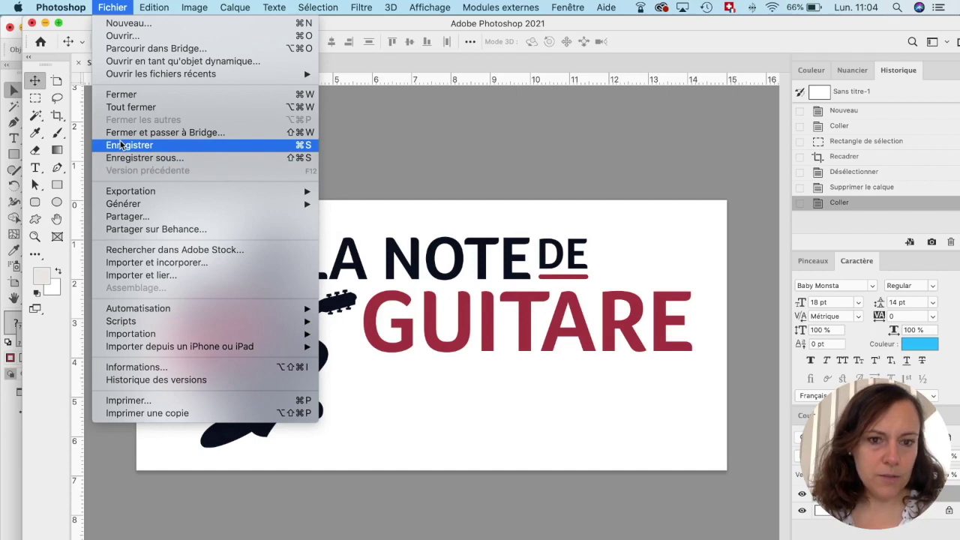
mouse_move(150, 5)
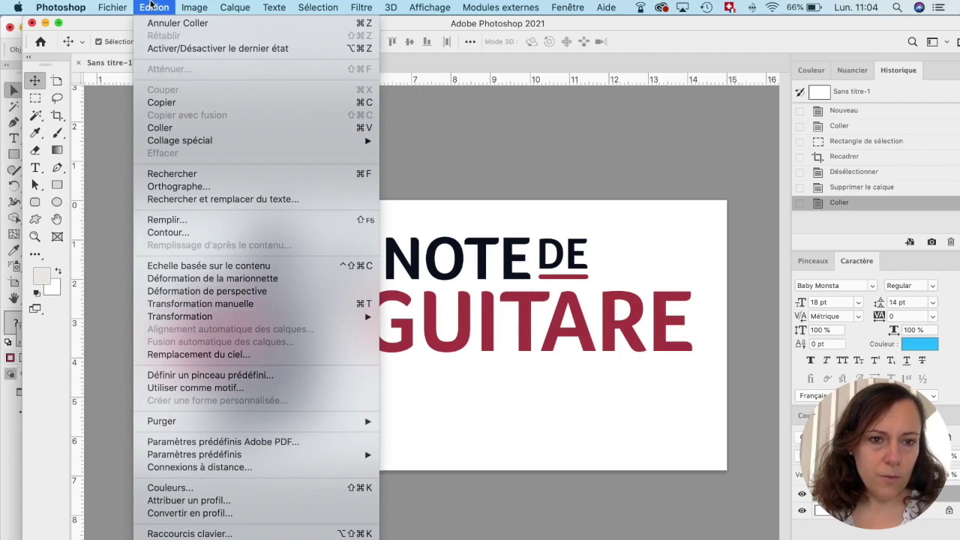
mouse_move(101, 5)
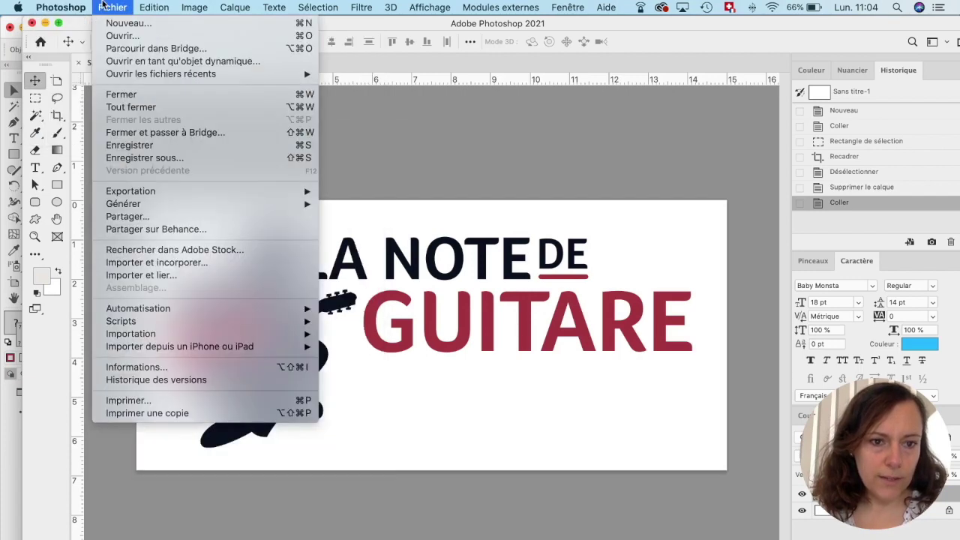
key("alt+shift+super+s")
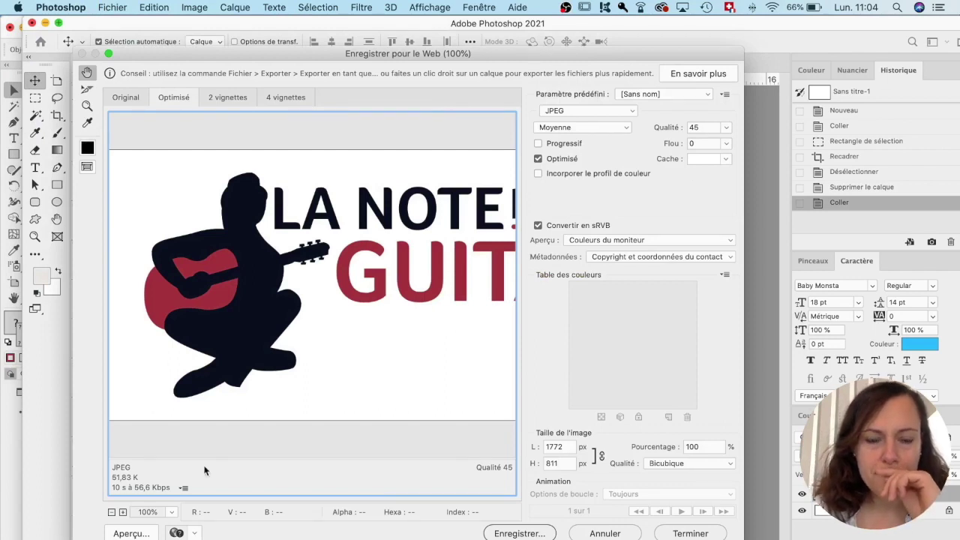
left_click(577, 111)
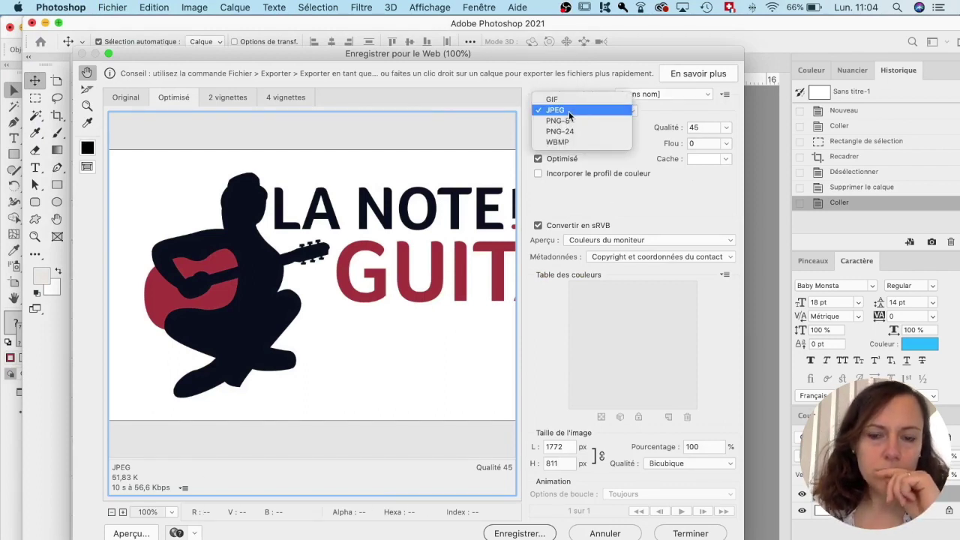
left_click(570, 111)
left_click(574, 127)
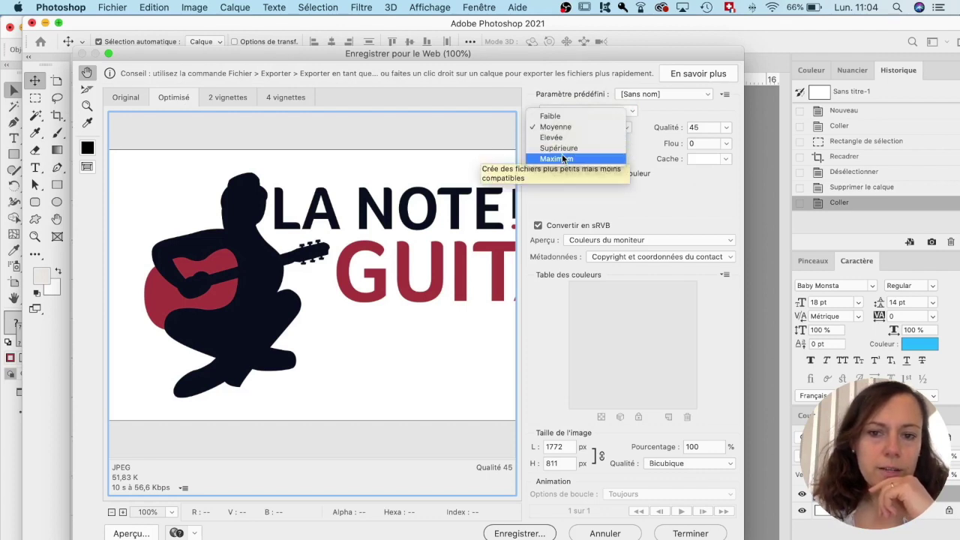
left_click(563, 153)
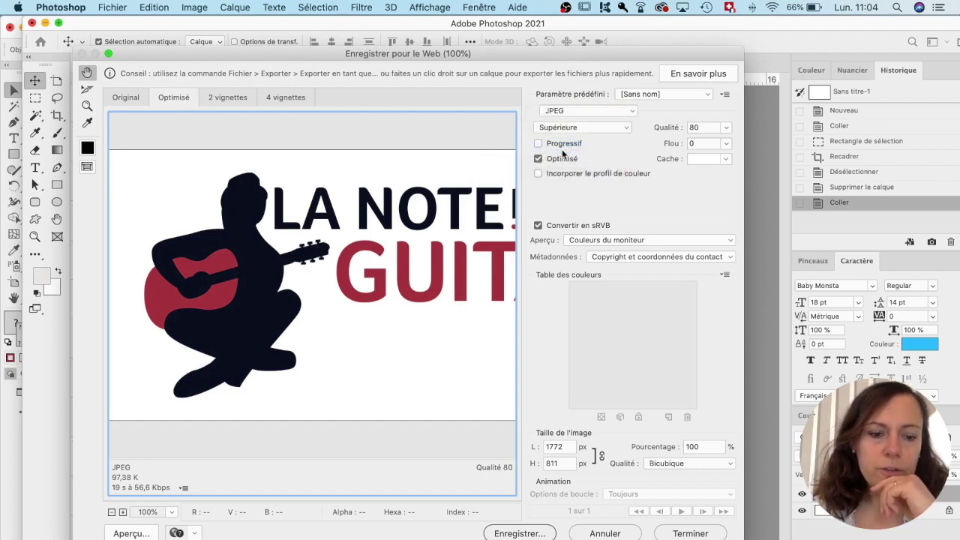
left_click(564, 129)
left_click(566, 142)
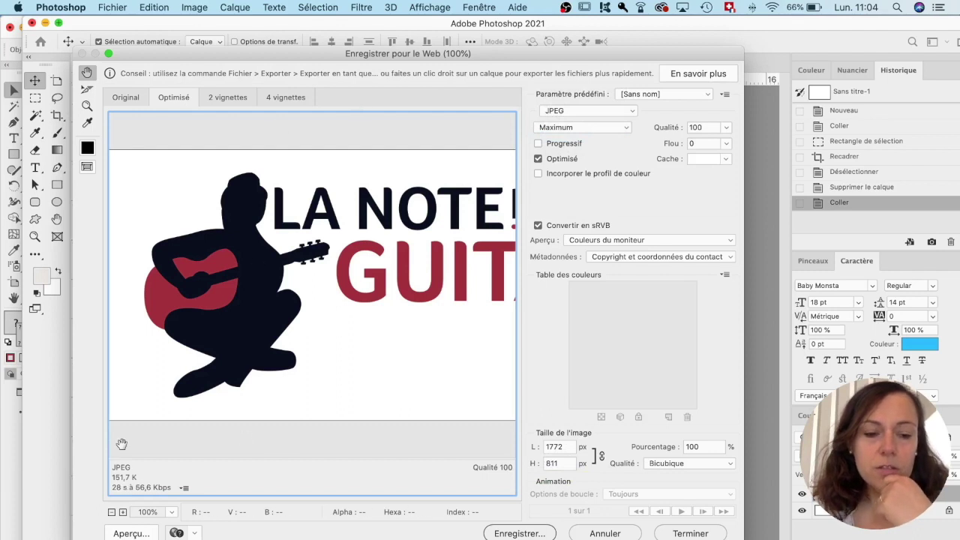
- Save the optimised JPEG to the Bureau folder under the name NOTE_DE_GUITARE_logo_HD
left_click(515, 534)
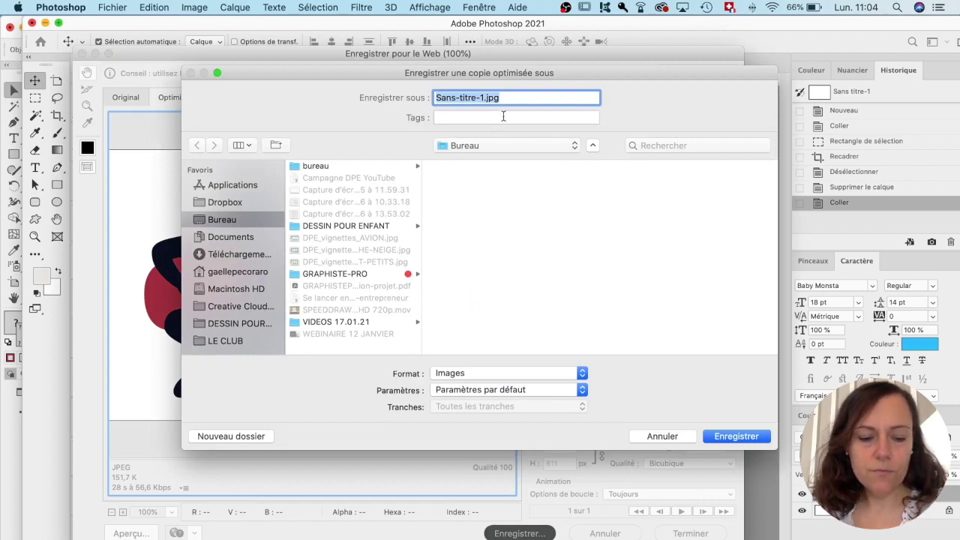
left_click(492, 96)
left_click_drag(484, 98, 416, 100)
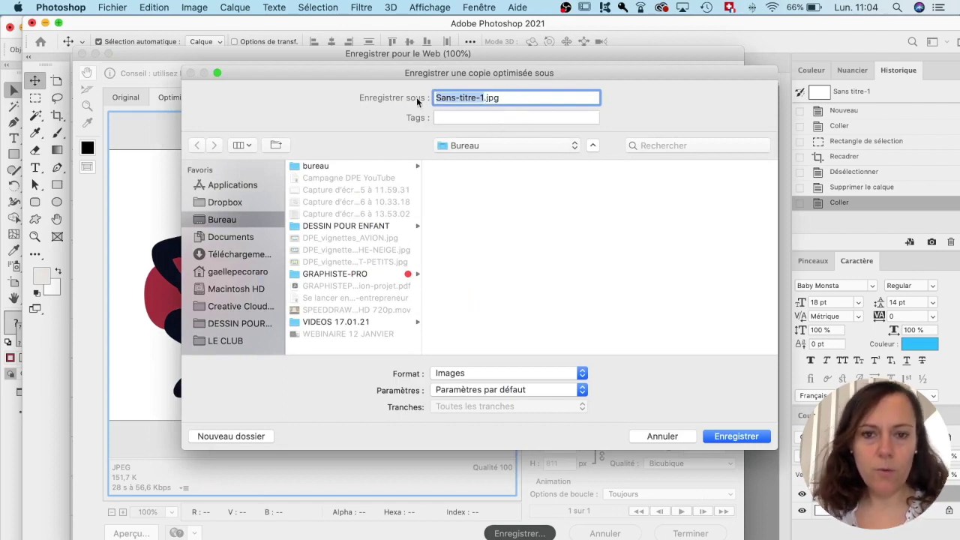
type("NOTE_DE_GUITARE_logo_HD")
key("Return")
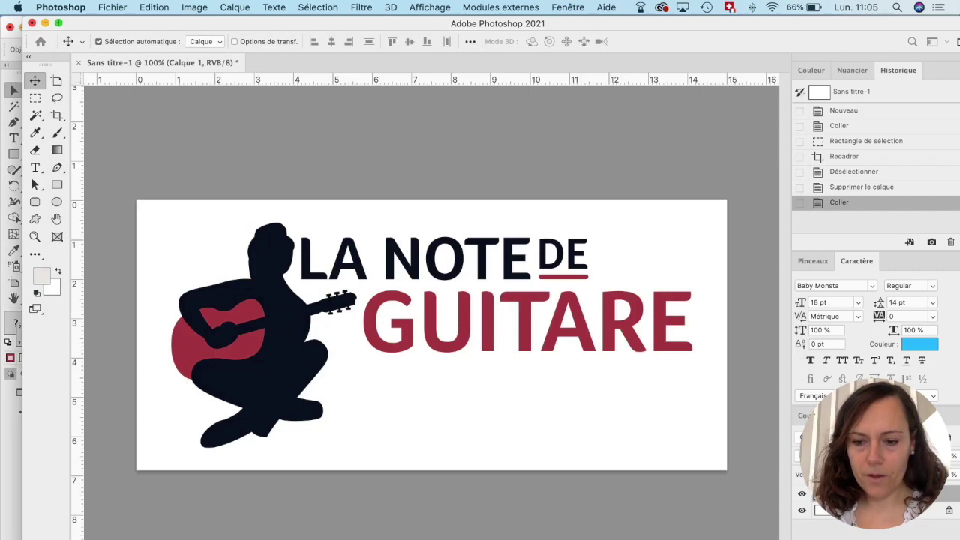
- Hide the white background layer and start another Save for Web export of the logo on transparency
left_click(802, 512)
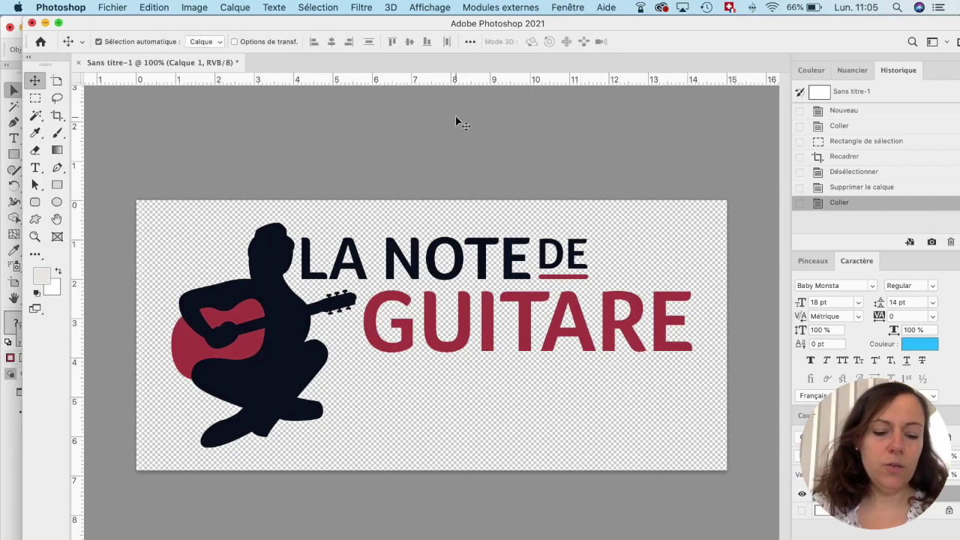
key("super+alt+shift+s")
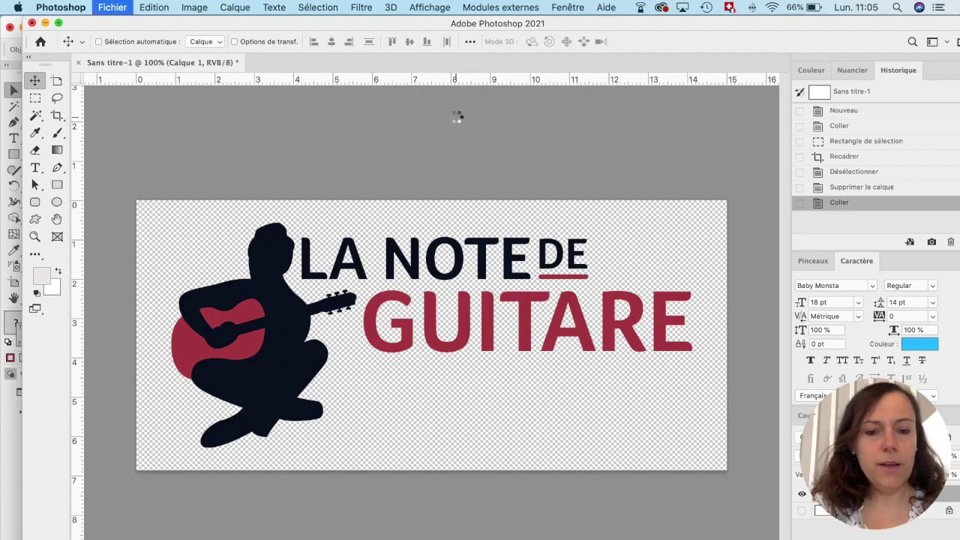